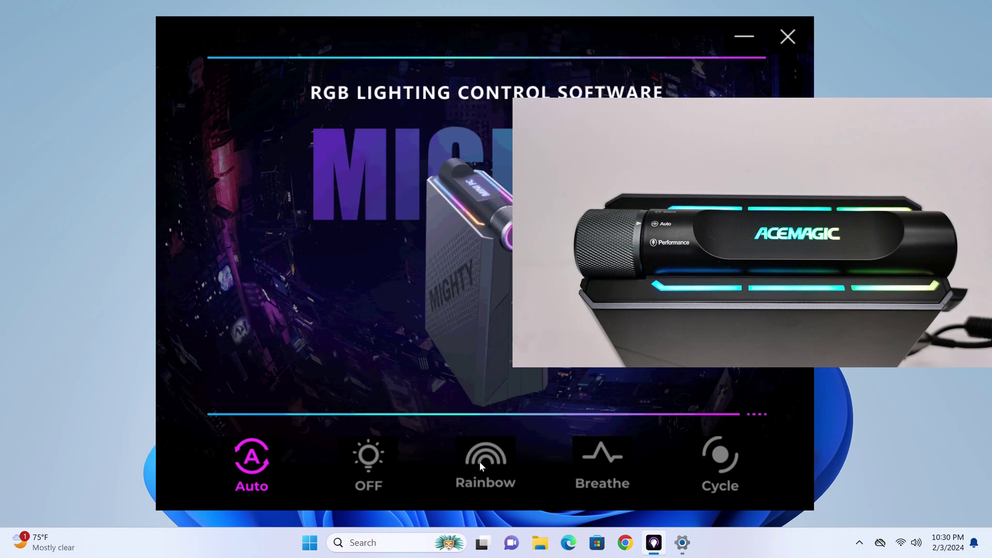
# - Try the Rainbow, Breathe and Cycle lighting effects, switch the lights off, and show Startup apps settings
pyautogui.click(481, 461)
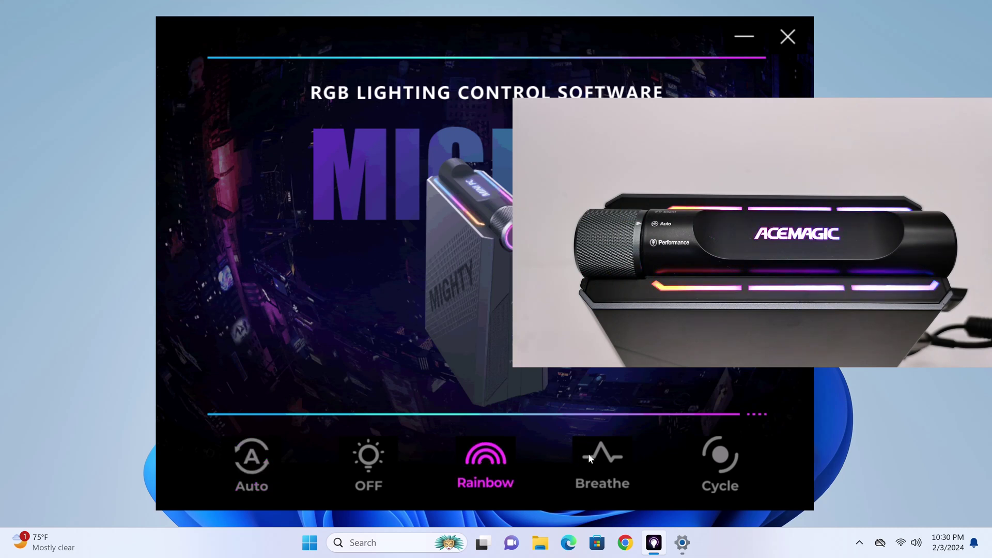
pyautogui.click(610, 459)
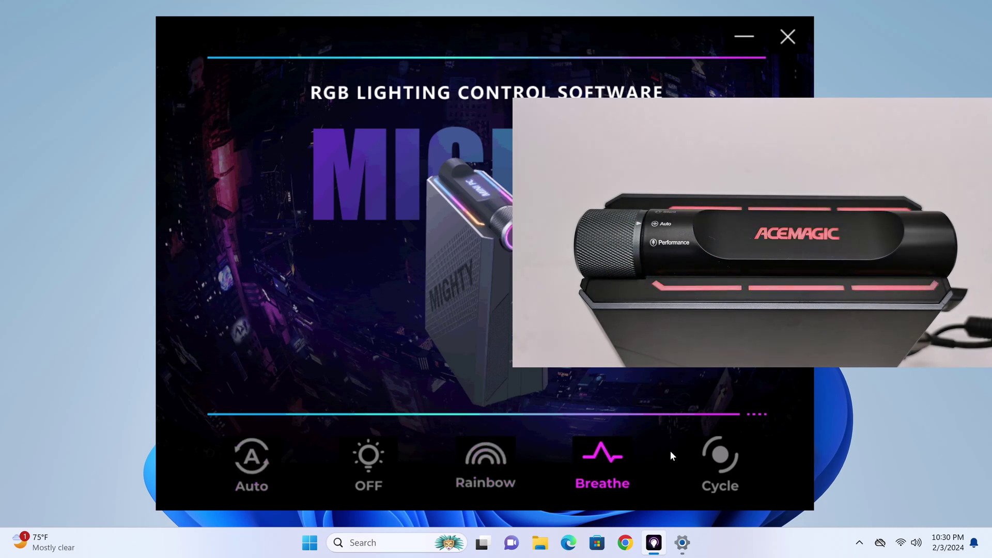
pyautogui.click(703, 449)
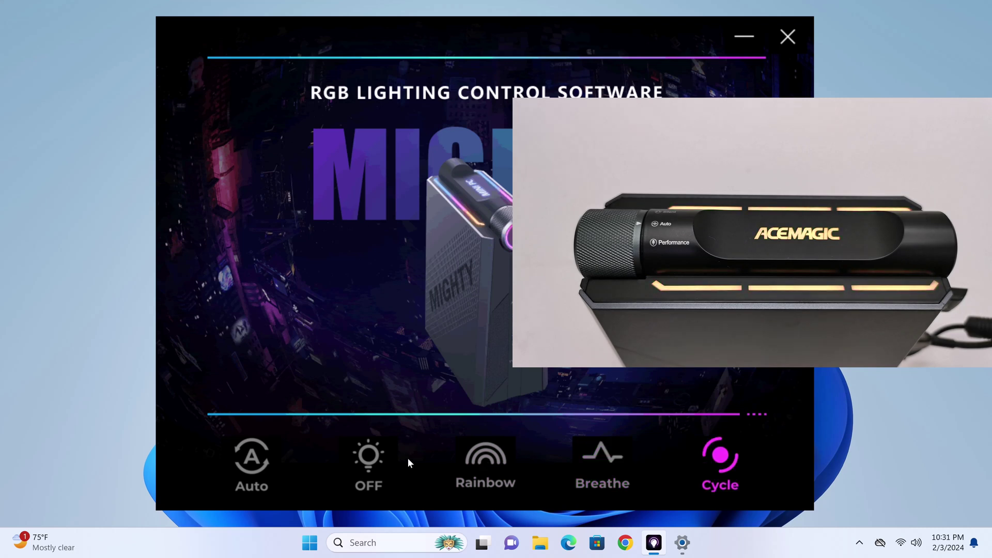
pyautogui.click(367, 460)
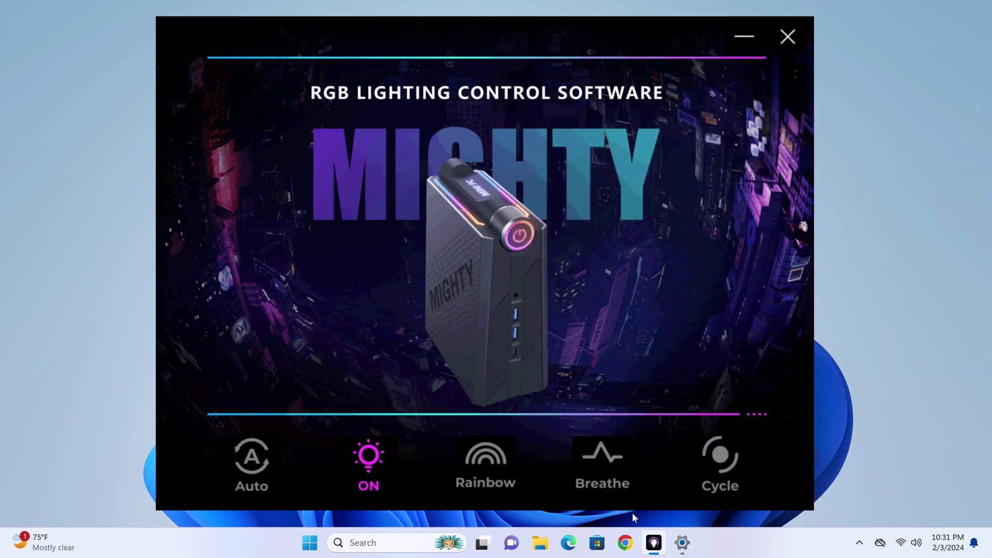
pyautogui.click(683, 544)
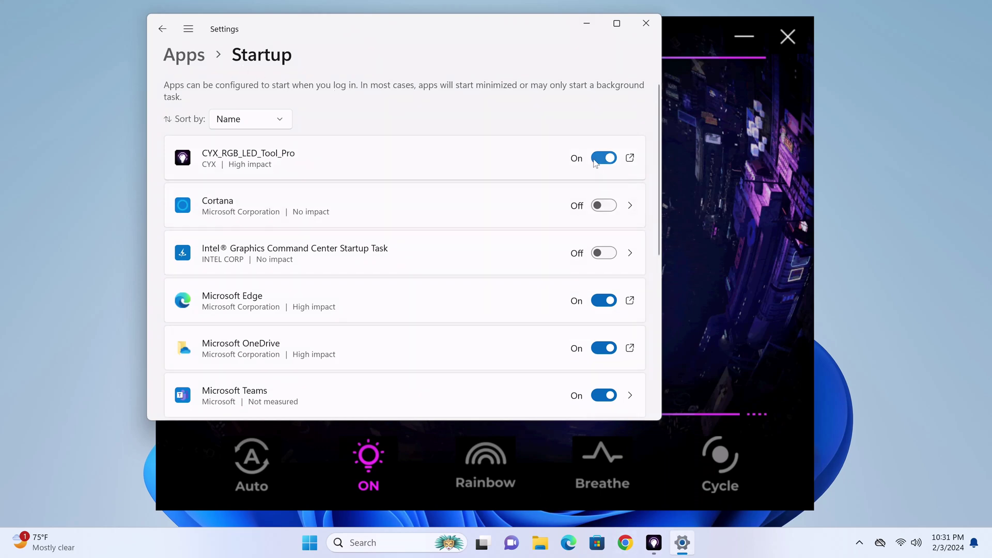
# - Disable CYX_RGB_LED_Tool_Pro at startup and expand the Windows 11 Pro activation state
pyautogui.click(603, 157)
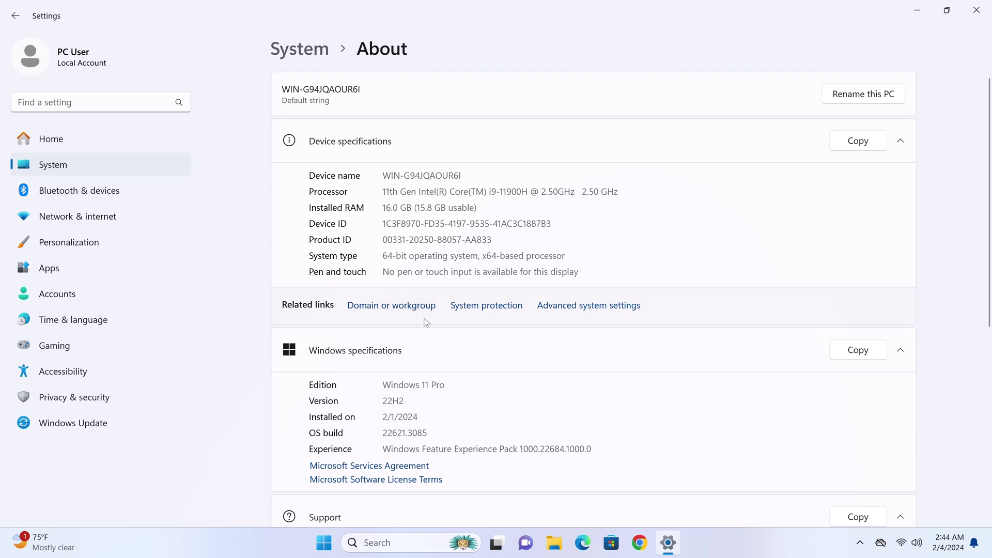
pyautogui.scroll(-3, 425, 321)
pyautogui.scroll(-3, 425, 321)
pyautogui.scroll(-2, 425, 322)
pyautogui.scroll(-2, 425, 322)
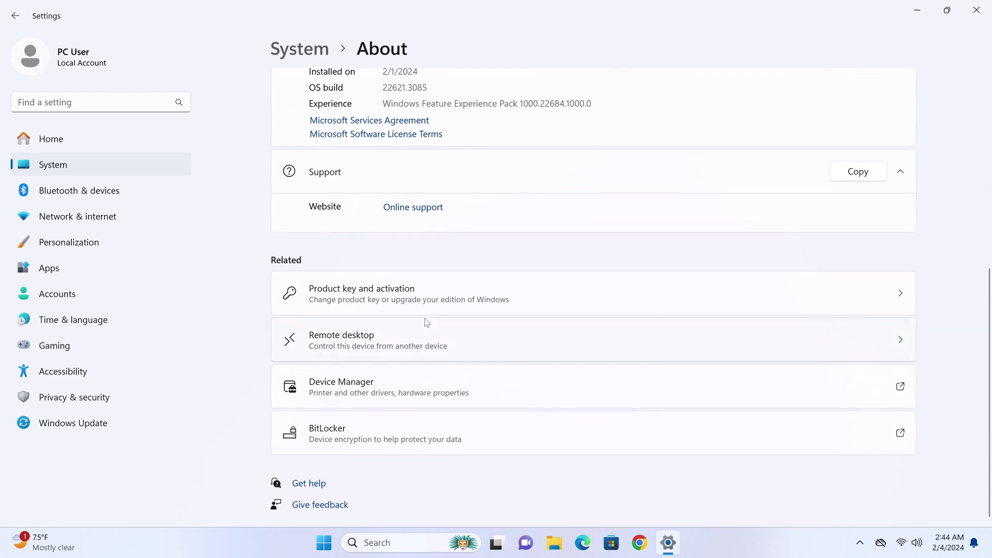
pyautogui.click(427, 293)
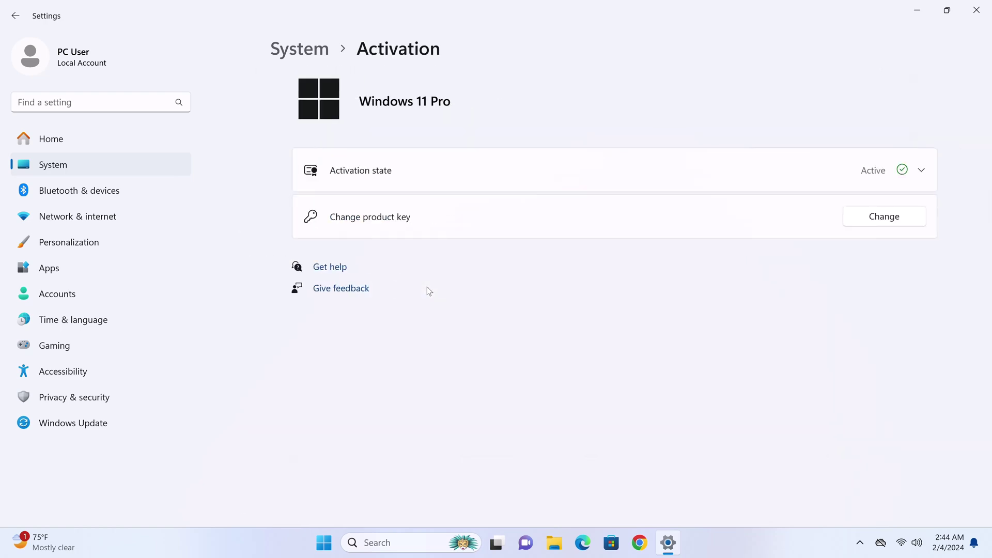
pyautogui.click(397, 183)
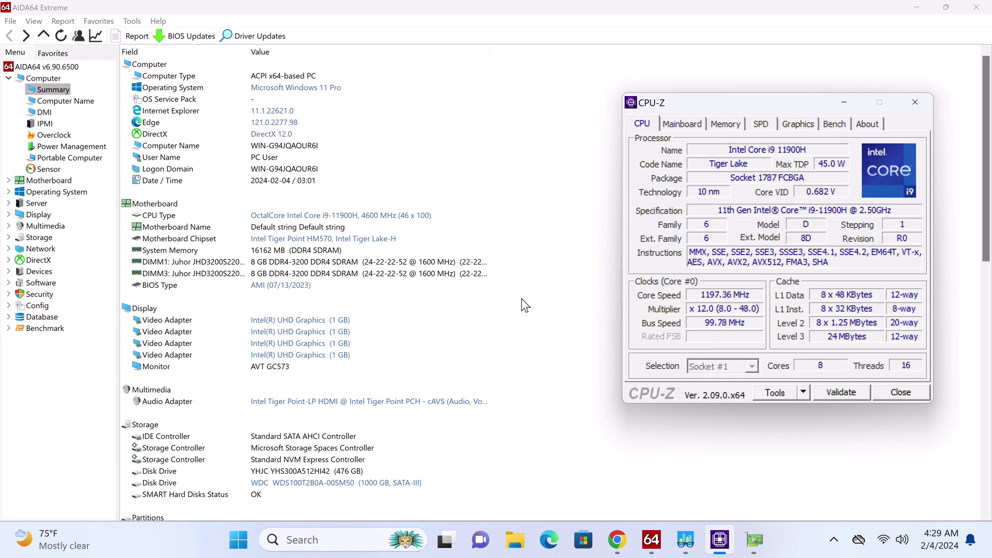
# - Compare the CPU-Z processor and GPU-Z graphics details, returning each time to AIDA64's summary
pyautogui.click(324, 299)
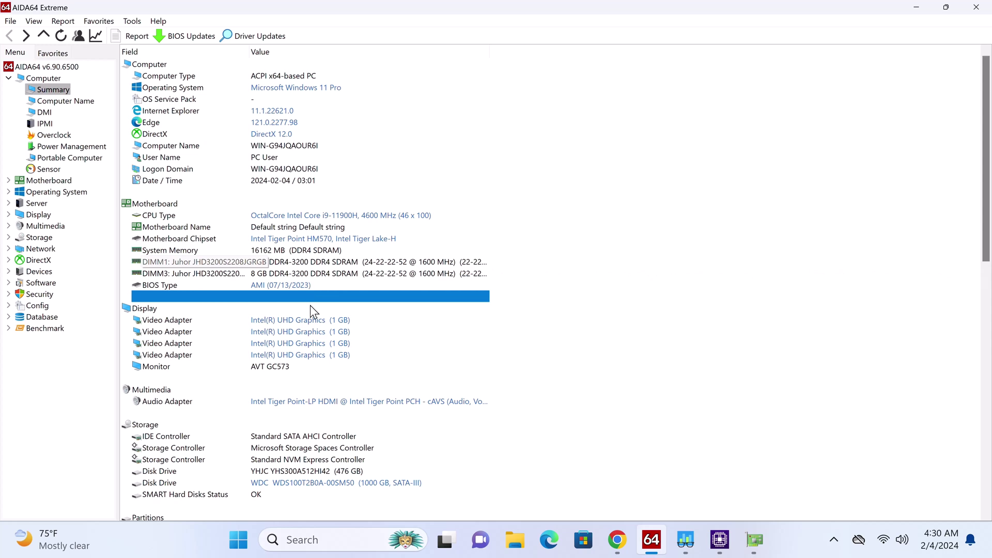
pyautogui.click(757, 547)
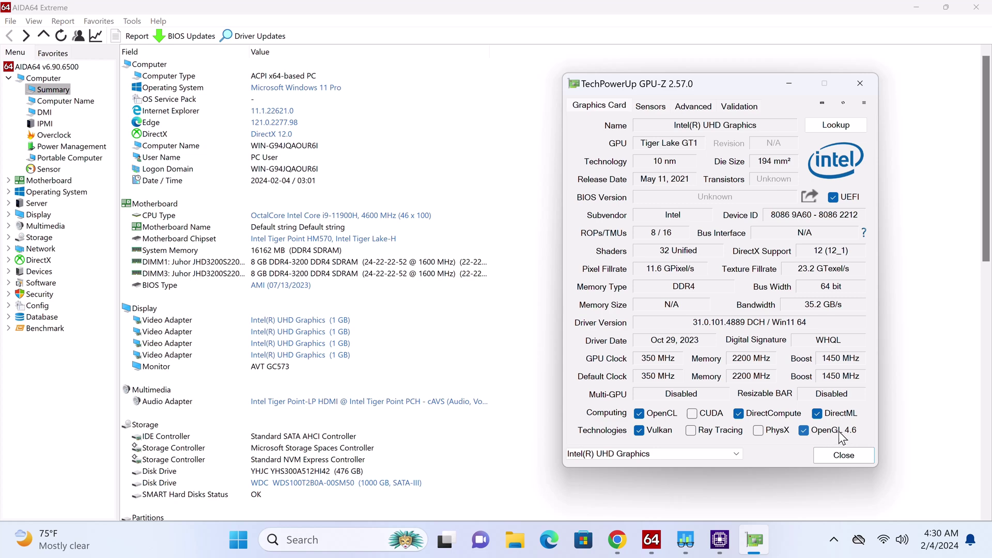
pyautogui.click(446, 299)
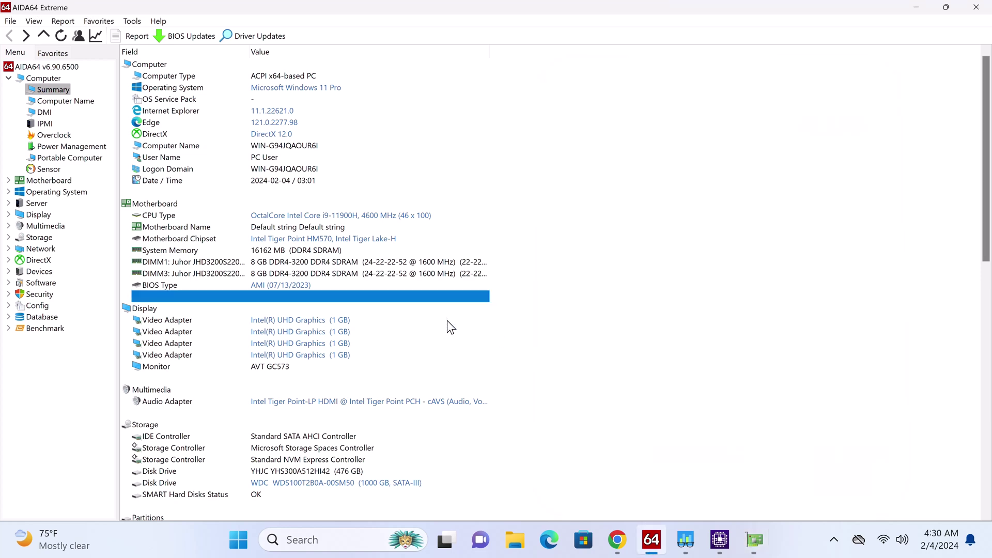
pyautogui.scroll(-2, 450, 331)
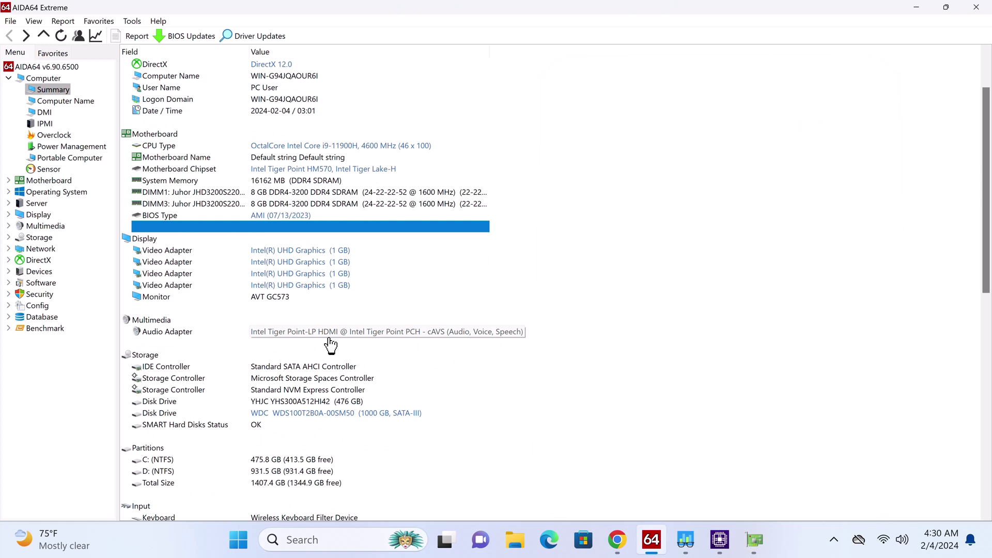
pyautogui.scroll(-2, 442, 369)
pyautogui.scroll(-2, 450, 371)
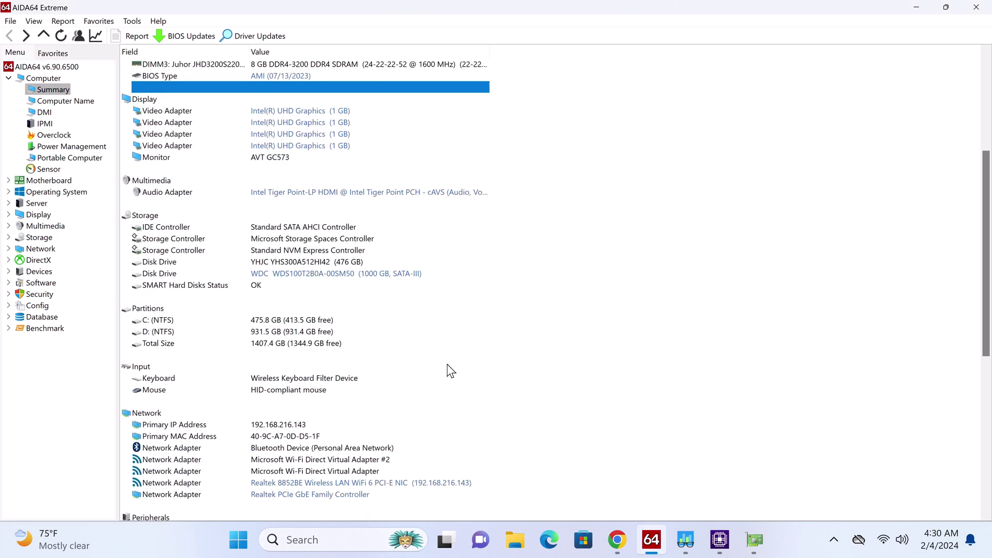
pyautogui.scroll(-1, 451, 371)
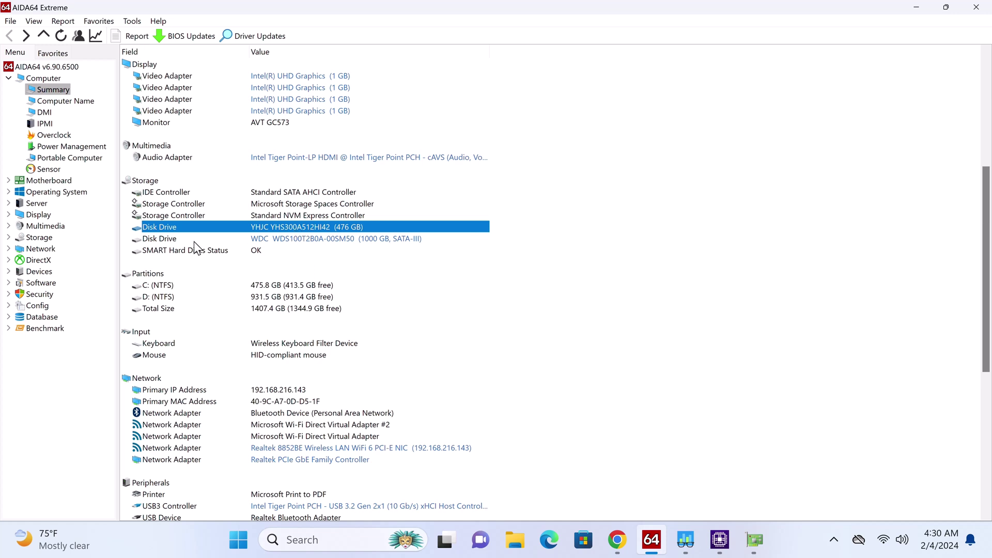
# - Highlight the WDC 1000 GB disk, Realtek 8852BE, Bluetooth and USB3 Controller summary entries
pyautogui.click(203, 239)
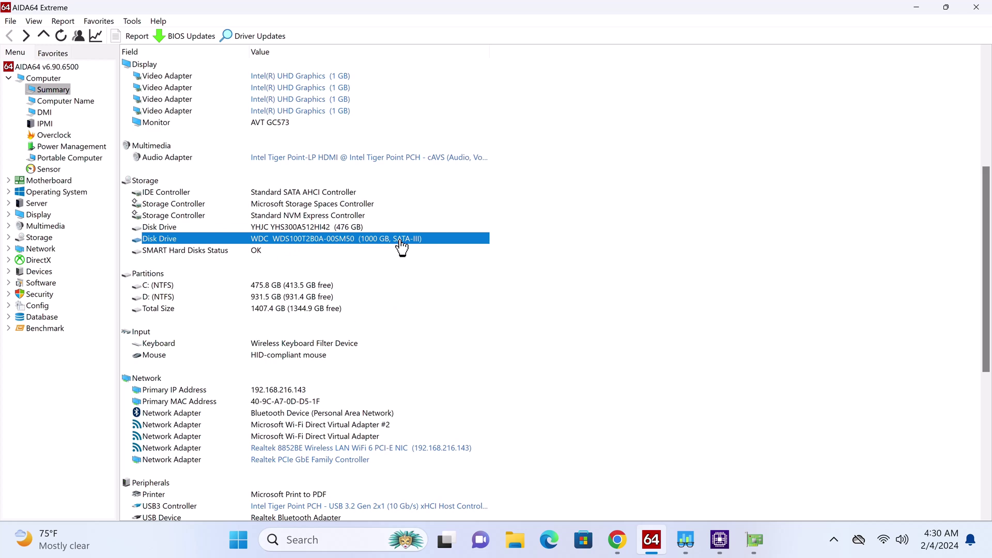
pyautogui.scroll(-3, 411, 272)
pyautogui.scroll(-3, 415, 291)
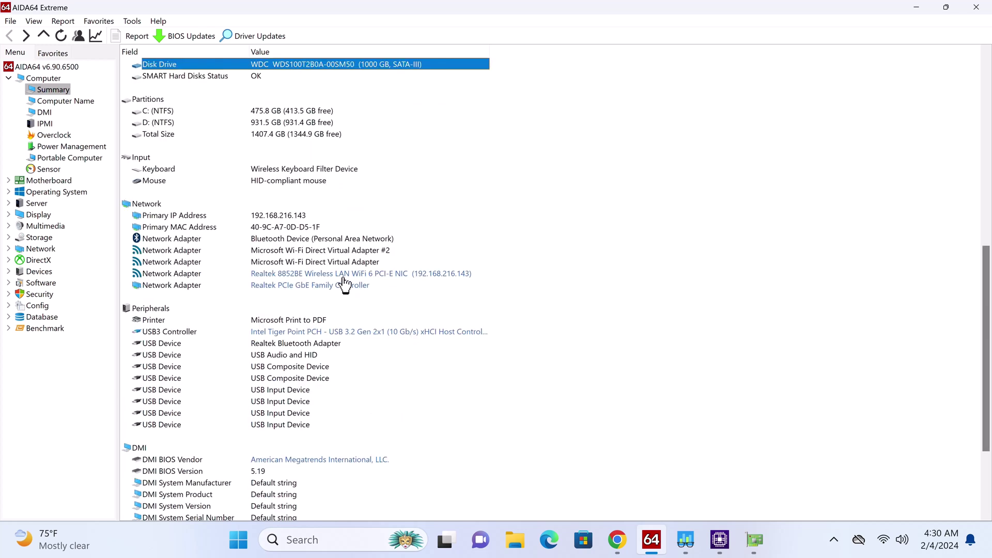
pyautogui.click(207, 275)
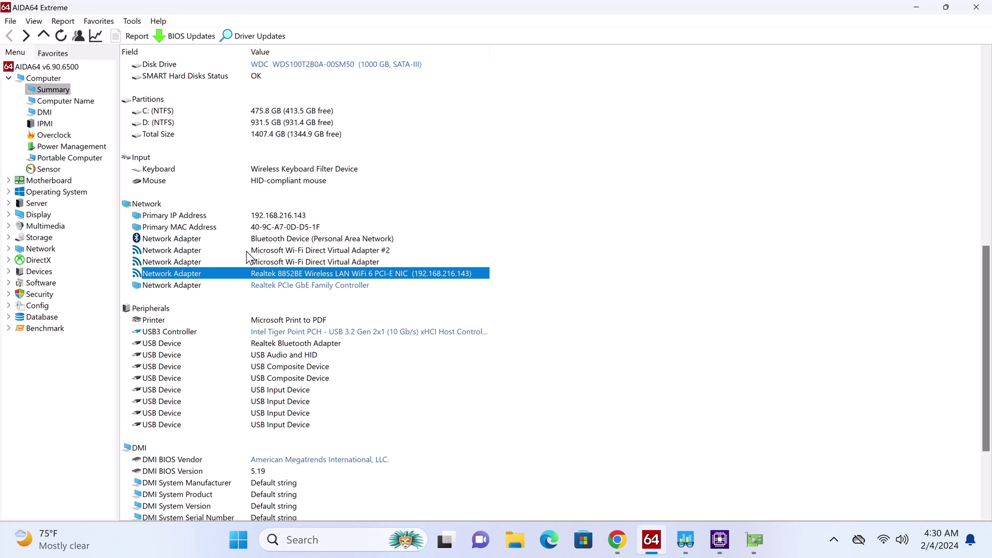
pyautogui.click(195, 240)
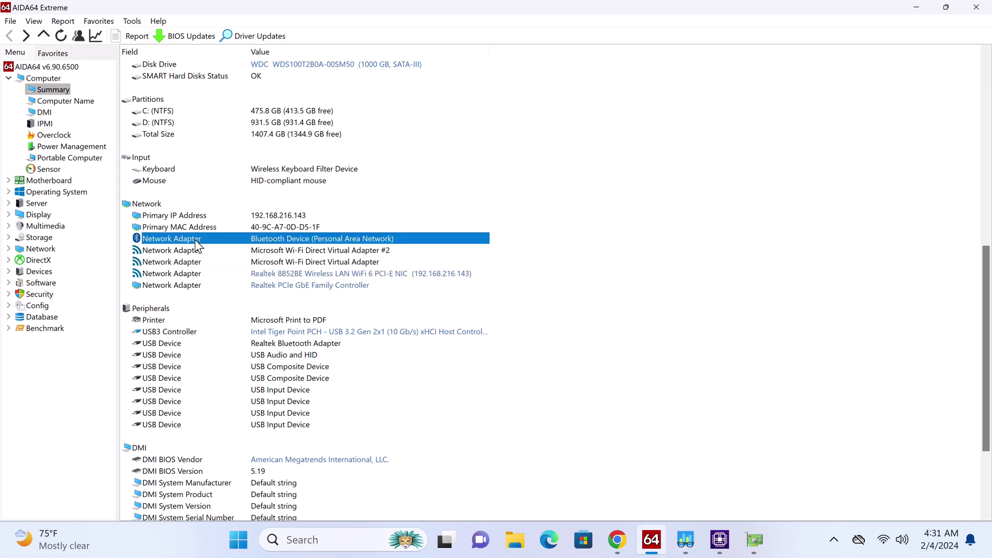
pyautogui.click(175, 332)
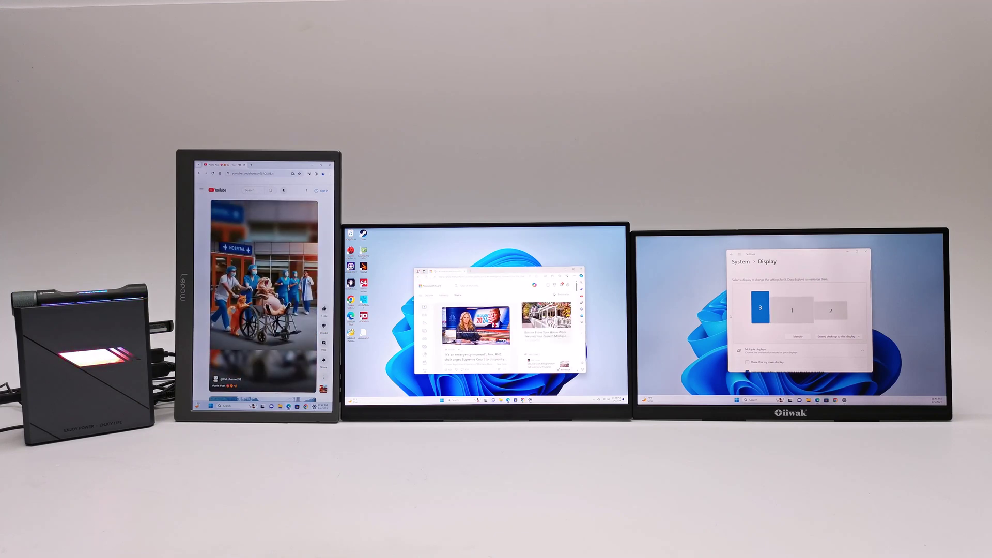
# - Identify the three monitors as displays 1, 2 and 3 from Display settings
pyautogui.click(800, 336)
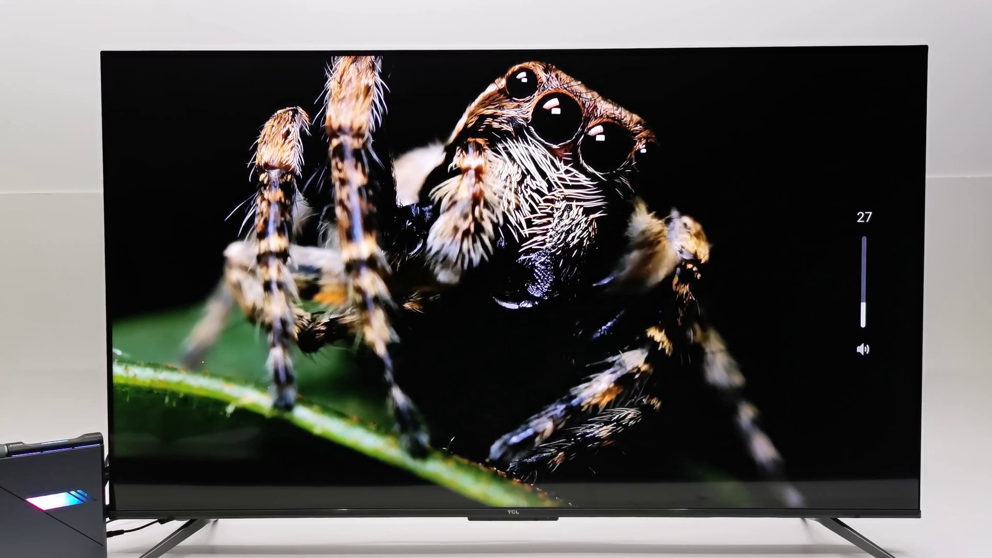
# - Lower the TV volume, show the active TV input, and load the Dolby Atmos demo clip
pyautogui.press('XF86AudioLowerVolume')
pyautogui.press('XF86AudioLowerVolume')
pyautogui.press('XF86AudioLowerVolume')
pyautogui.press('XF86AudioLowerVolume')
pyautogui.press('XF86AudioLowerVolume')
pyautogui.press('XF86AudioLowerVolume')
pyautogui.press('XF86AudioLowerVolume')
pyautogui.press('XF86AudioLowerVolume')
pyautogui.press('XF86AudioLowerVolume')
pyautogui.press('XF86AudioLowerVolume')
pyautogui.press('XF86AudioLowerVolume')
pyautogui.press('XF86AudioLowerVolume')
pyautogui.press('XF86AudioLowerVolume')
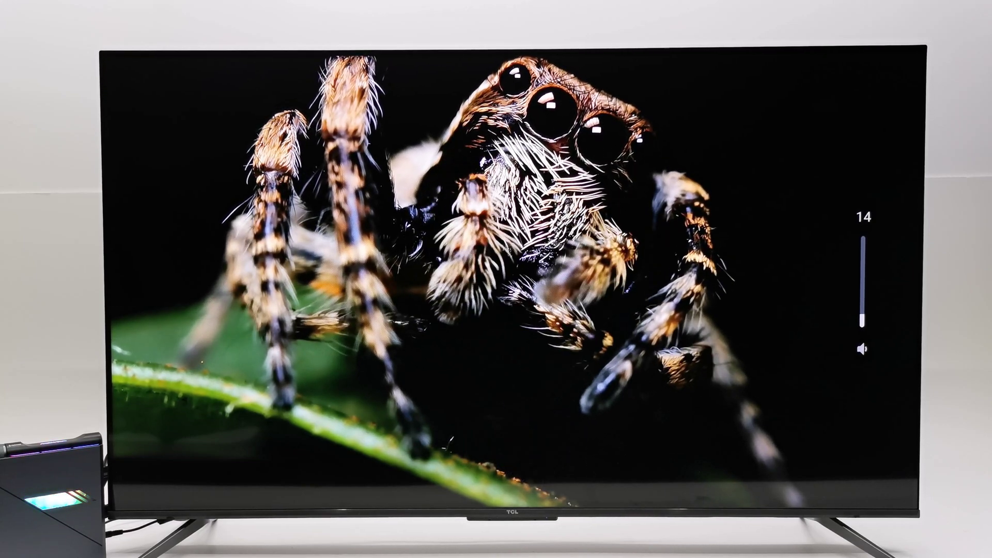
pyautogui.press('XF86AudioLowerVolume')
pyautogui.press('XF86AudioLowerVolume')
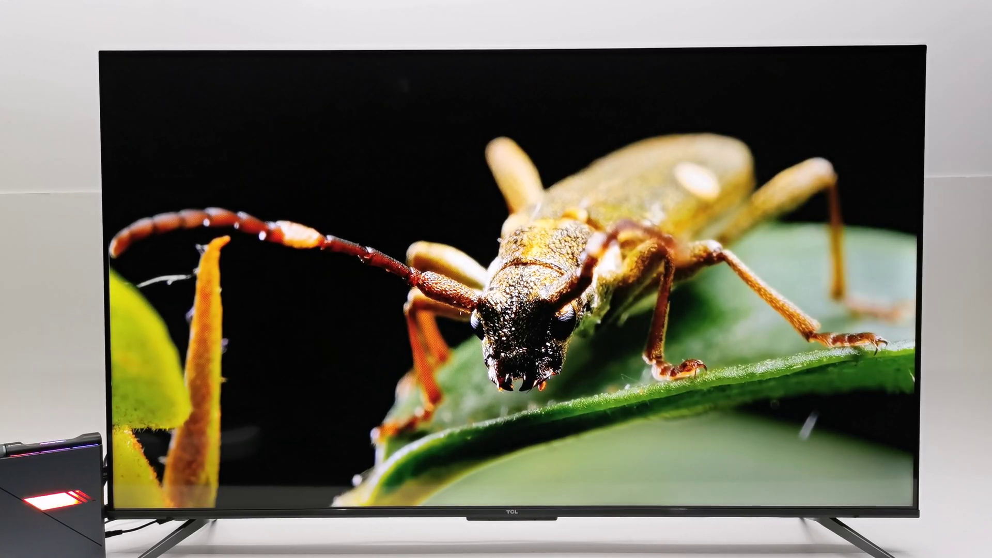
pyautogui.press('Return')
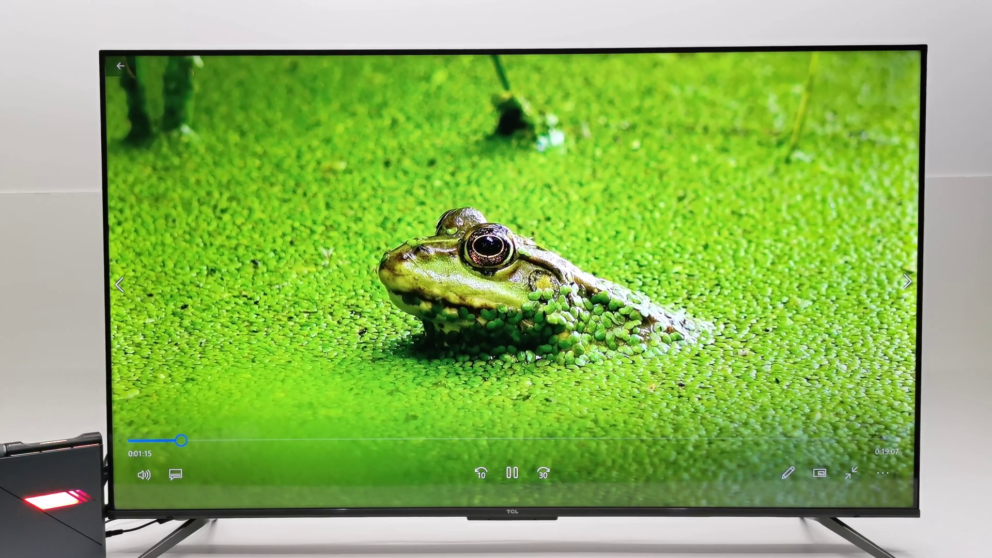
pyautogui.click(907, 282)
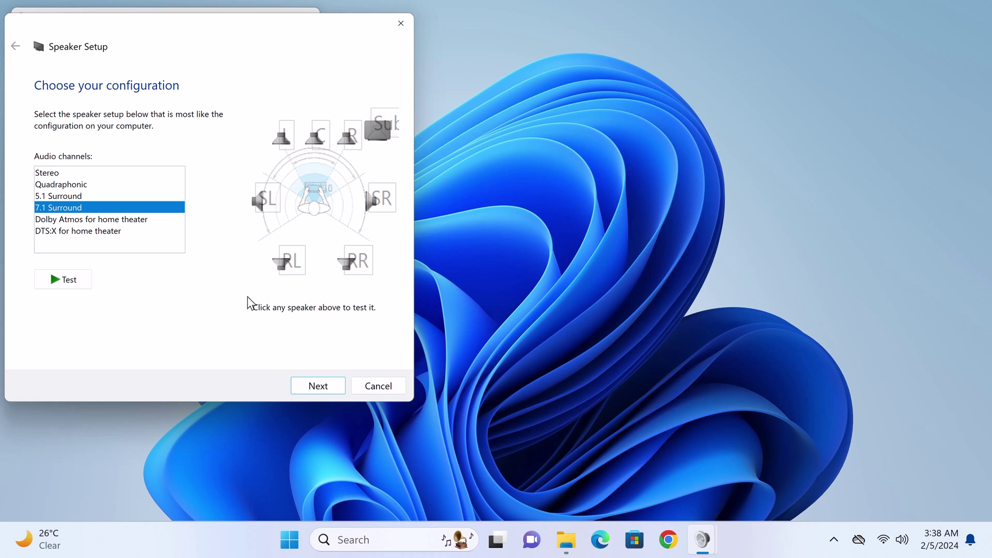
# - Preview the Quadraphonic, 5.1, 7.1, Dolby Atmos and DTS:X layouts, ending on 7.1 Surround
pyautogui.click(65, 186)
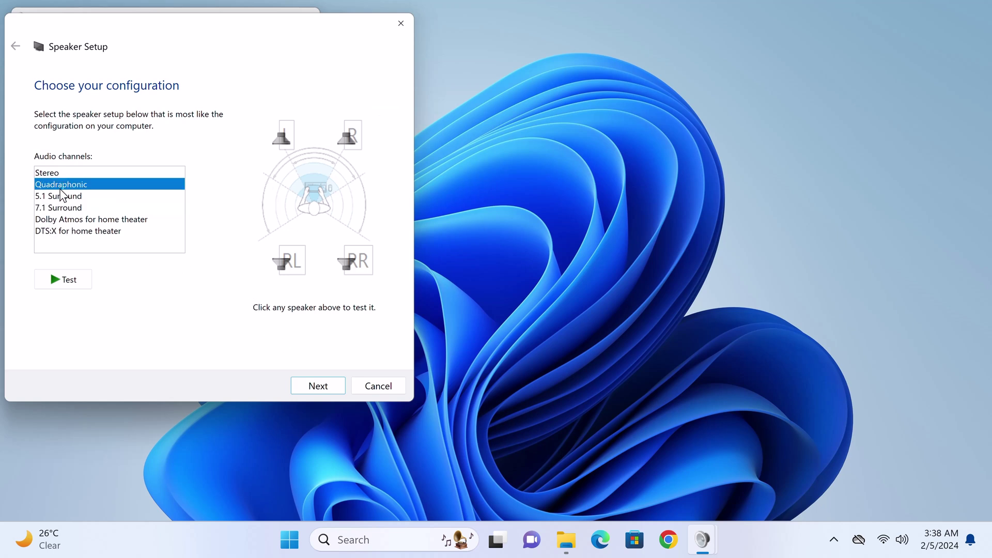
pyautogui.click(59, 209)
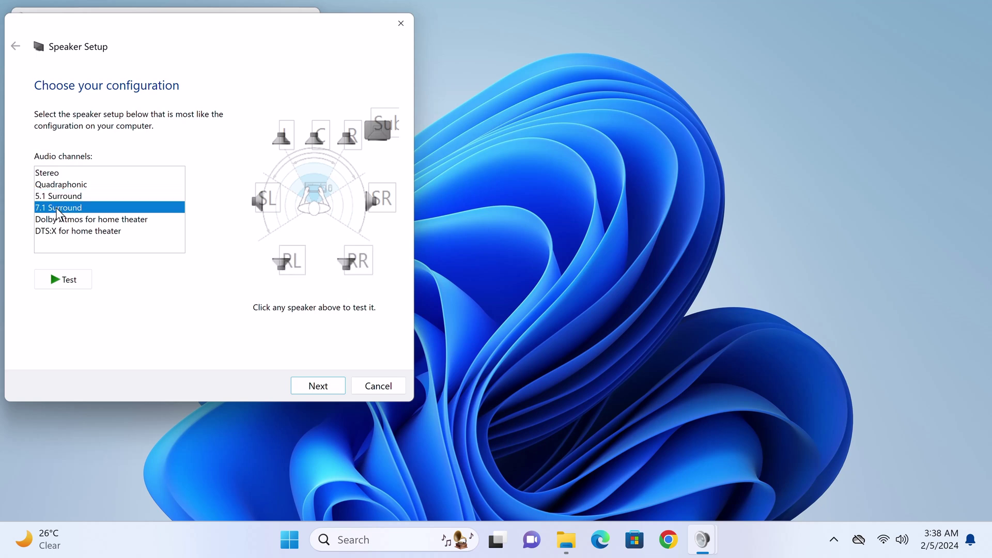
pyautogui.click(60, 220)
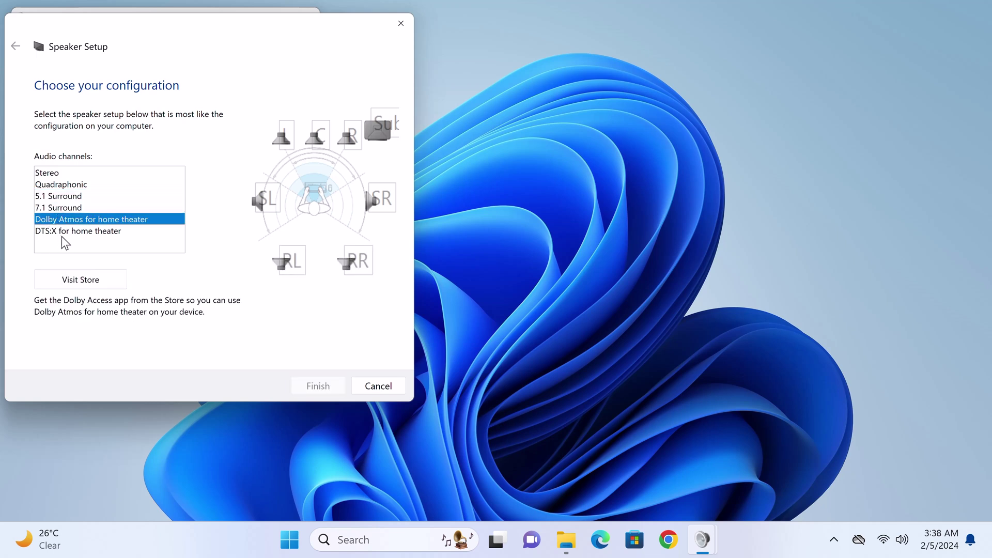
pyautogui.click(65, 231)
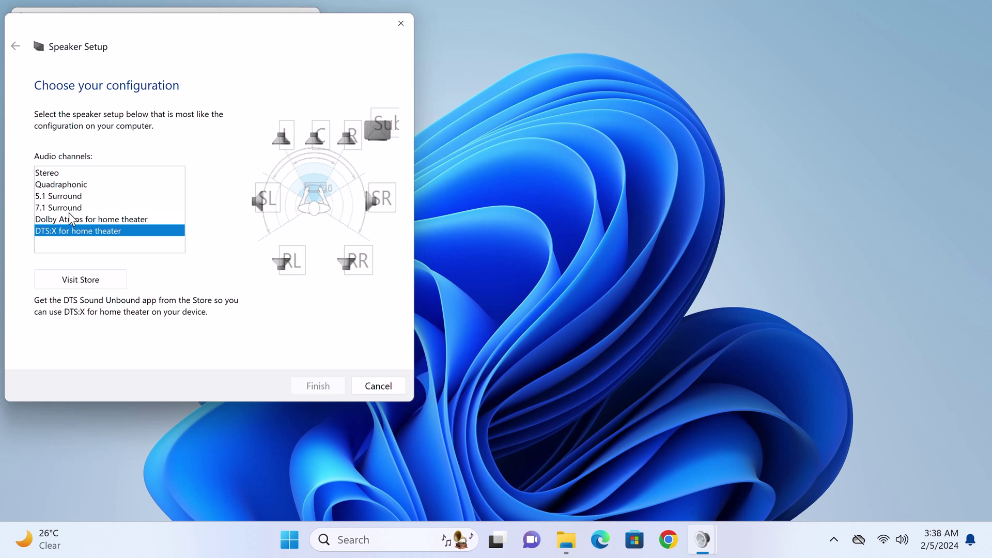
pyautogui.click(71, 209)
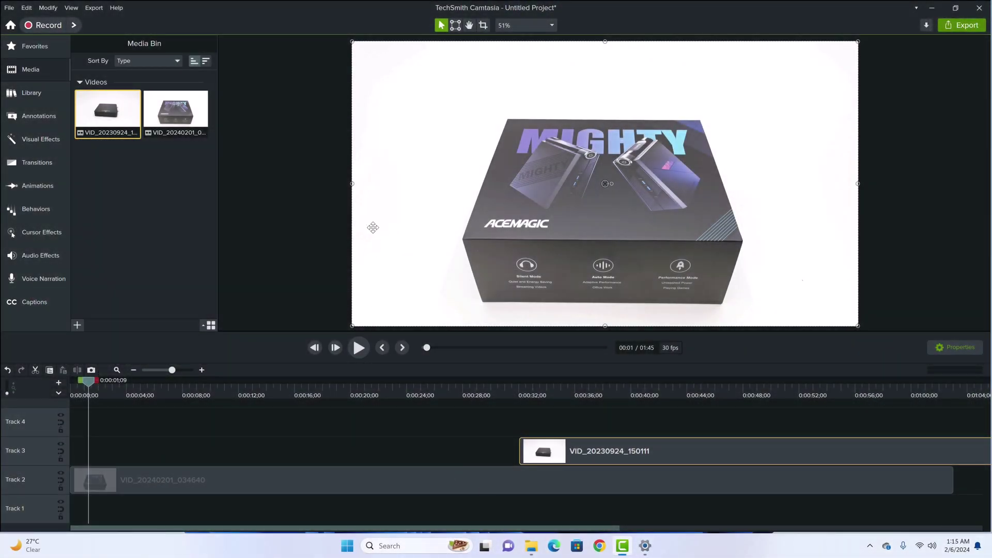
# - Check the Camtasia canvas settings from the zoom menu and cancel without changes
pyautogui.click(523, 25)
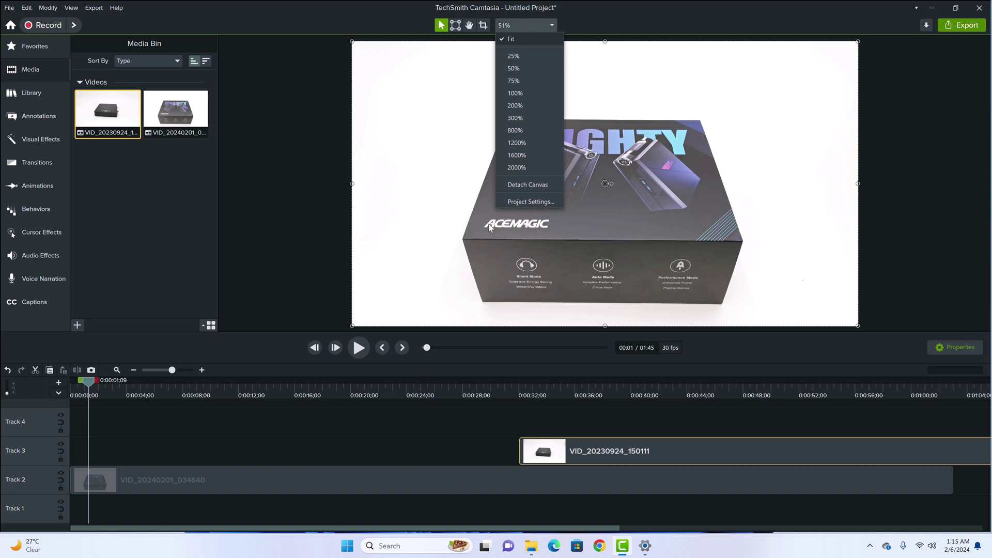
pyautogui.click(518, 200)
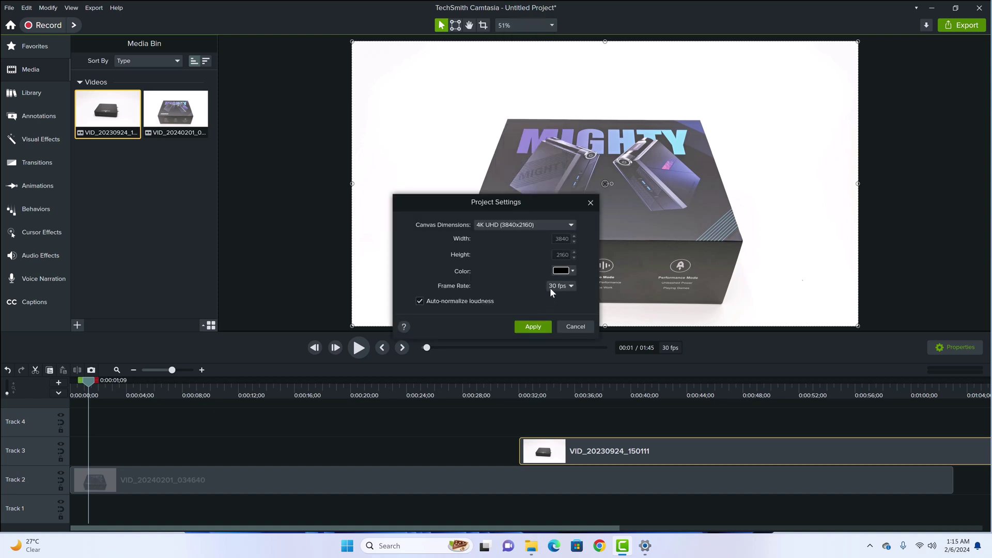
pyautogui.click(575, 327)
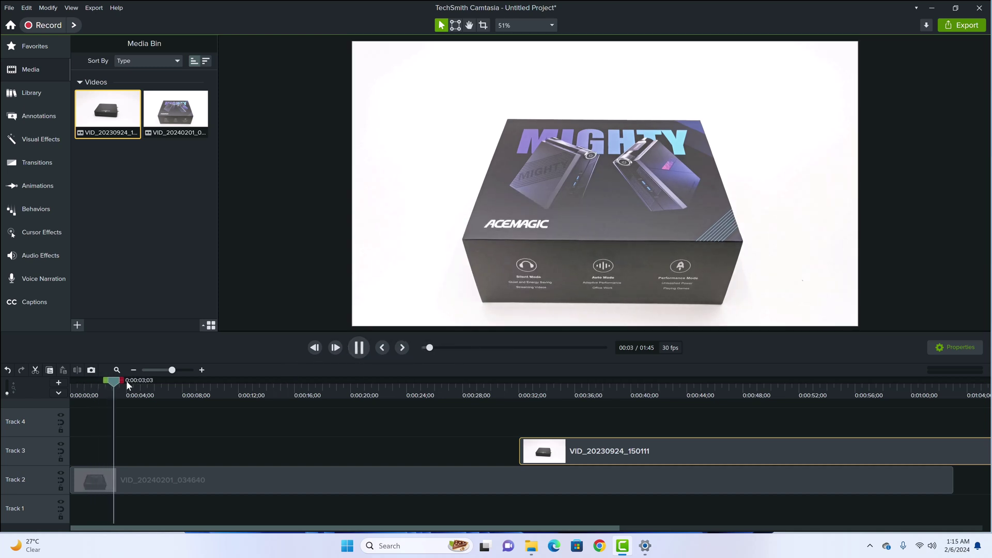
# - Play the preview around 0:27 and 0:39, then reposition the Track 3 clip
pyautogui.moveTo(123, 379); pyautogui.dragTo(597, 382)
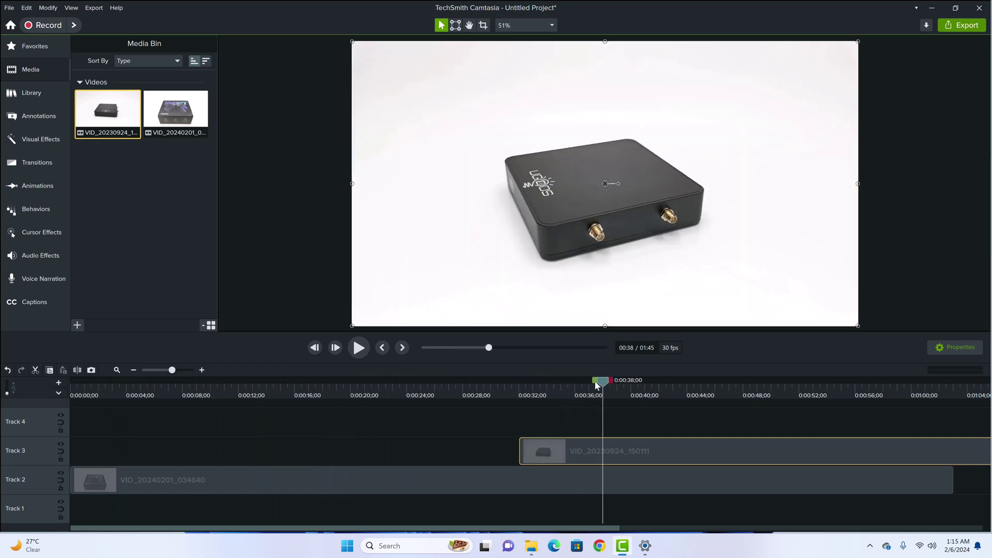
pyautogui.click(358, 348)
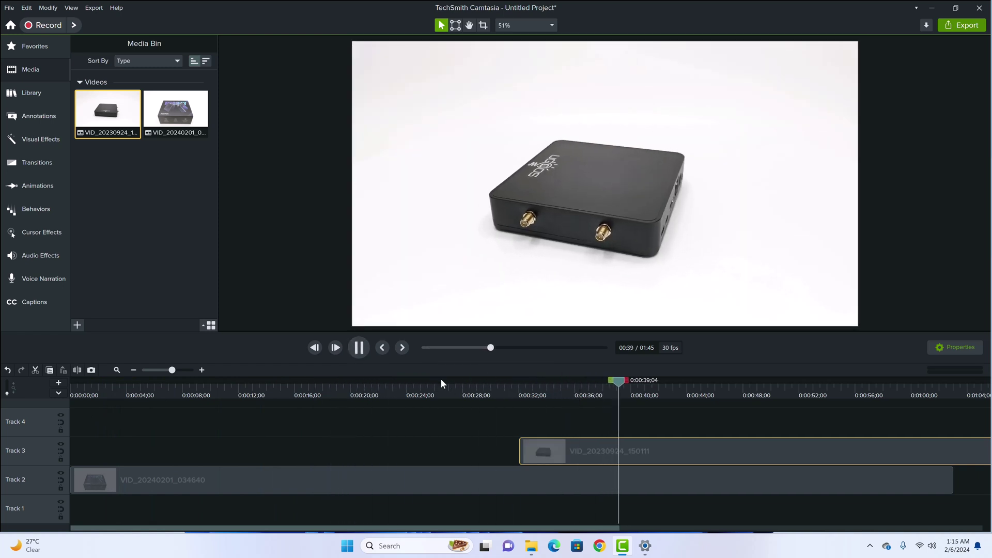
pyautogui.click(457, 387)
pyautogui.click(359, 348)
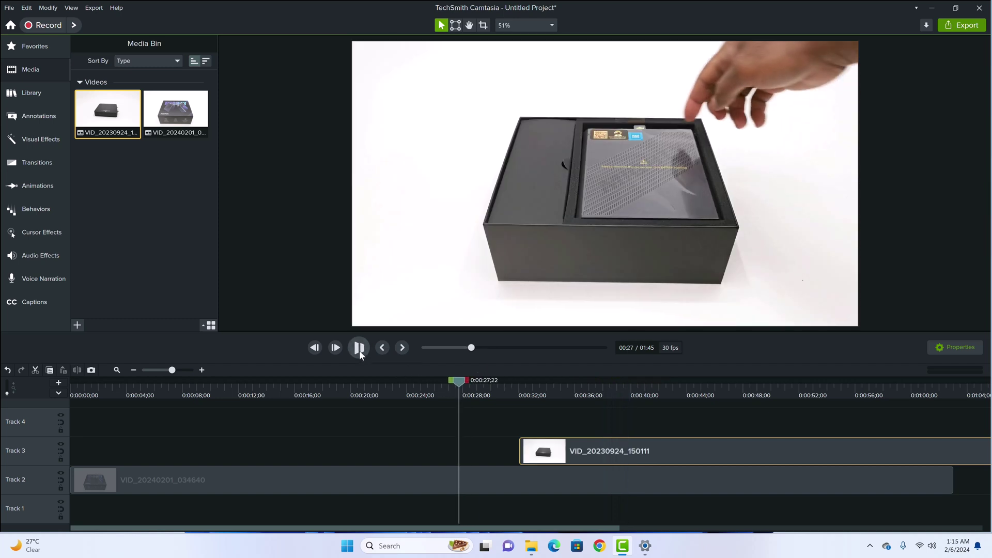
pyautogui.click(627, 382)
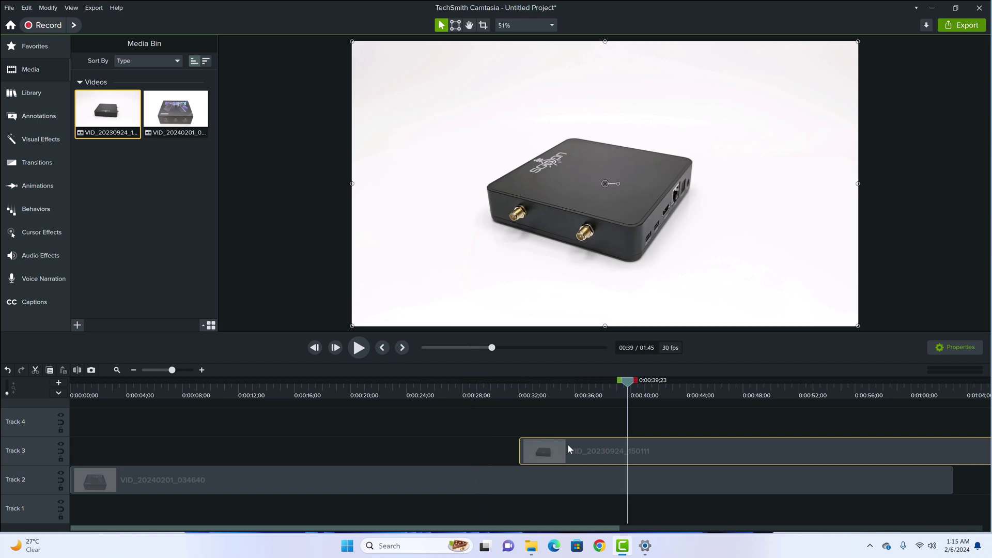
pyautogui.moveTo(535, 454); pyautogui.dragTo(164, 464)
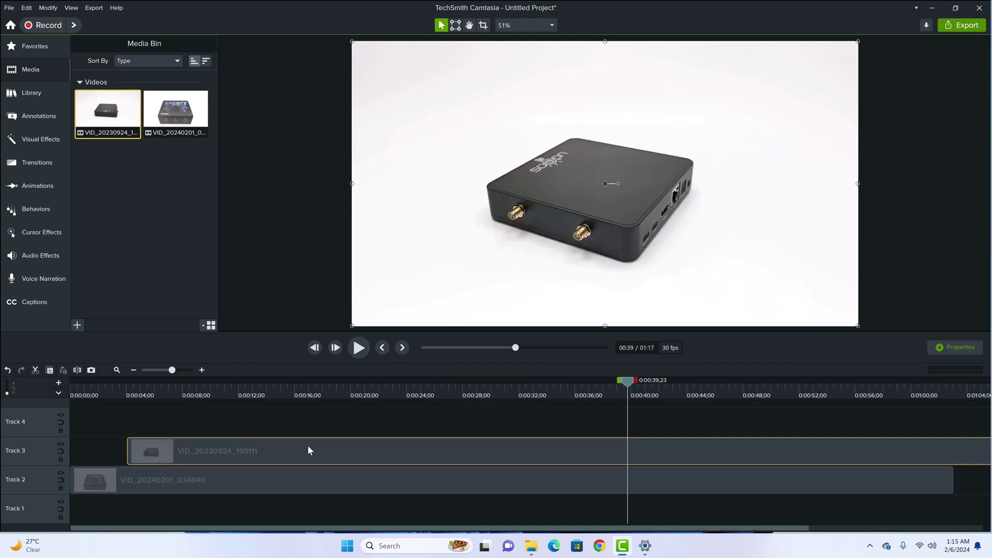
pyautogui.moveTo(323, 453); pyautogui.dragTo(468, 458)
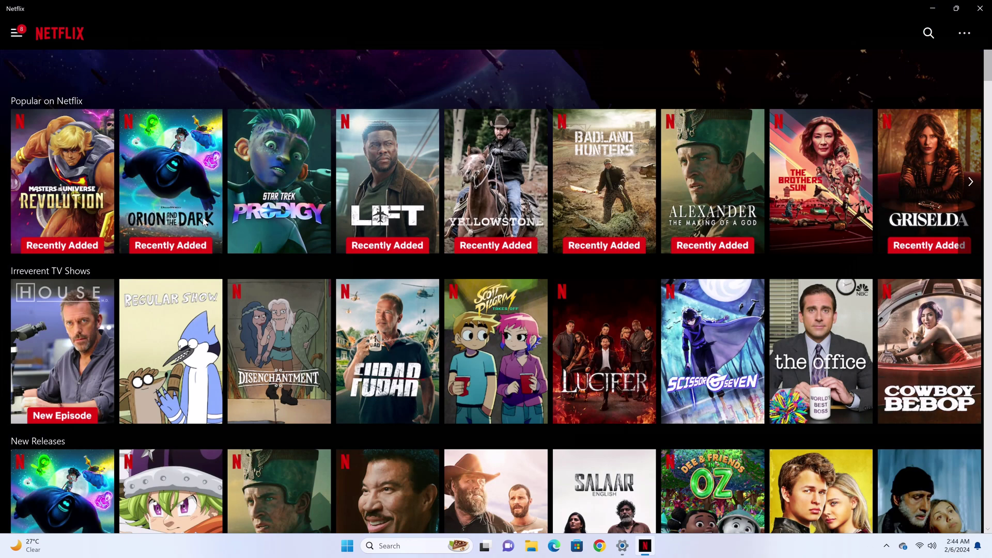
# - Open the Orion and the Dark tile in the Popular on Netflix row
pyautogui.click(162, 200)
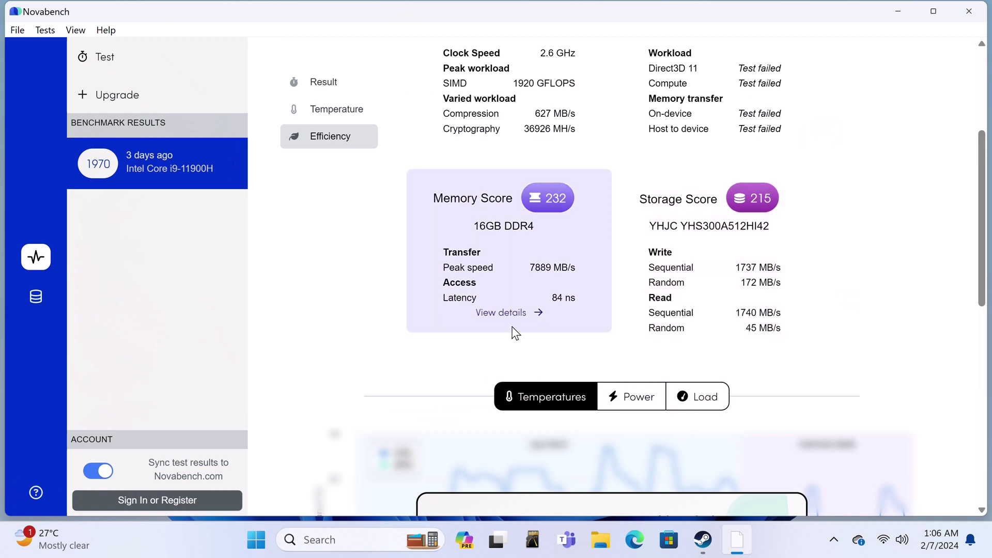
# - View the Memory Score breakdown, go back, then open the Storage Score details
pyautogui.click(517, 312)
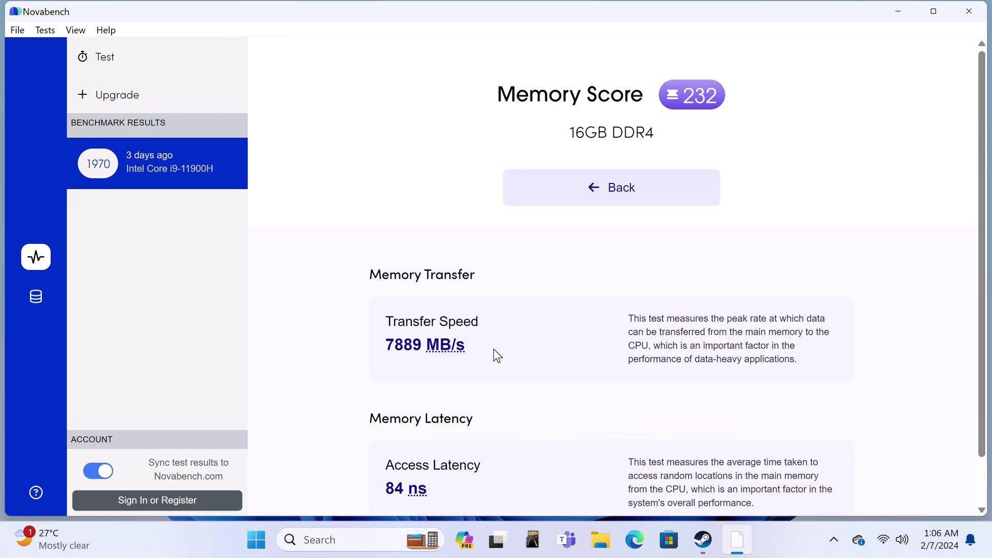
pyautogui.scroll(-2, 493, 349)
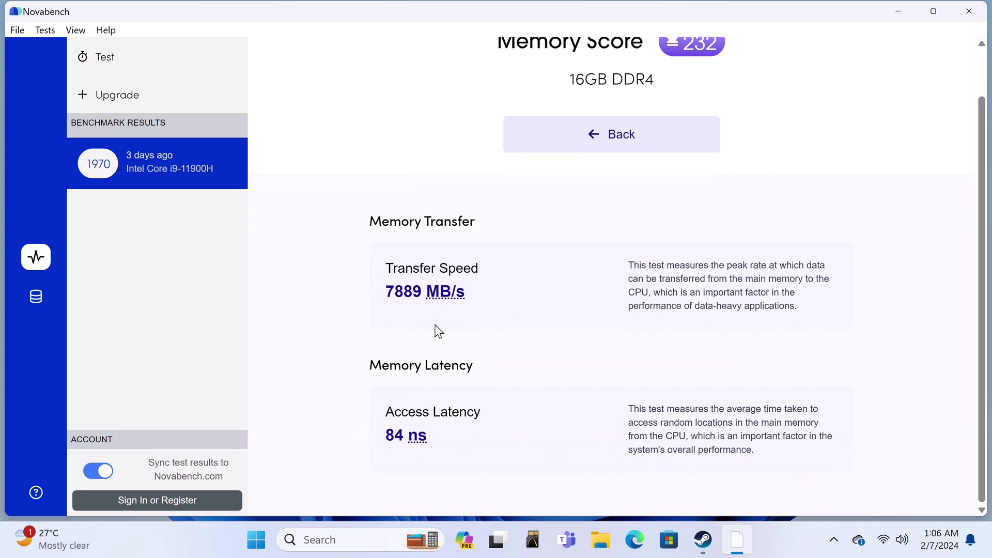
pyautogui.click(624, 140)
pyautogui.scroll(-1, 714, 394)
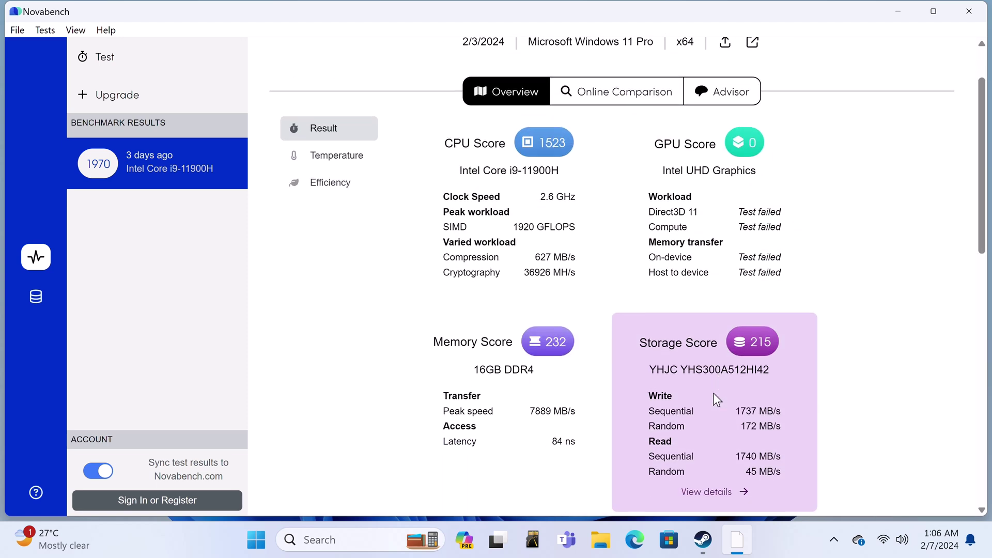
pyautogui.click(710, 495)
pyautogui.scroll(-1, 685, 461)
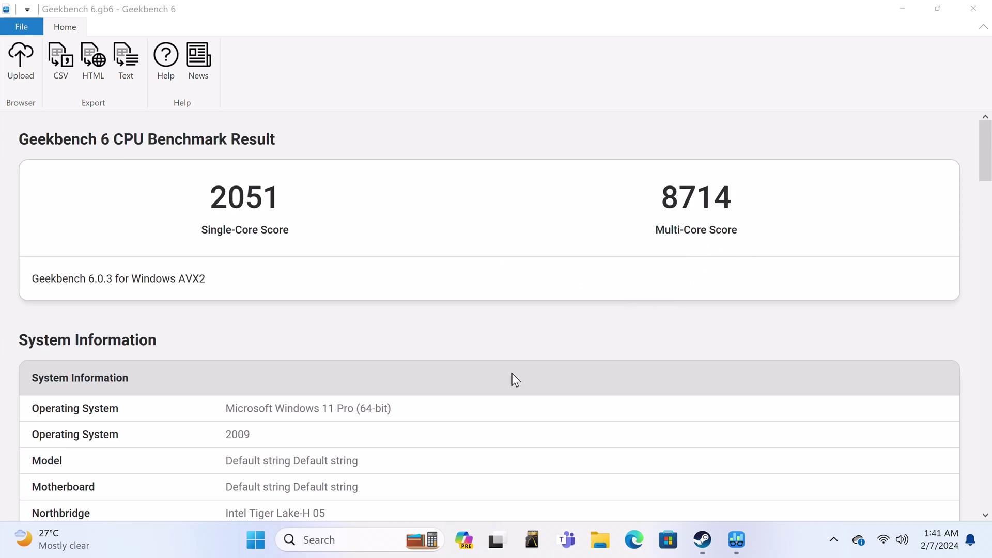
pyautogui.scroll(-3, 474, 436)
pyautogui.scroll(-1, 474, 436)
pyautogui.scroll(-2, 474, 437)
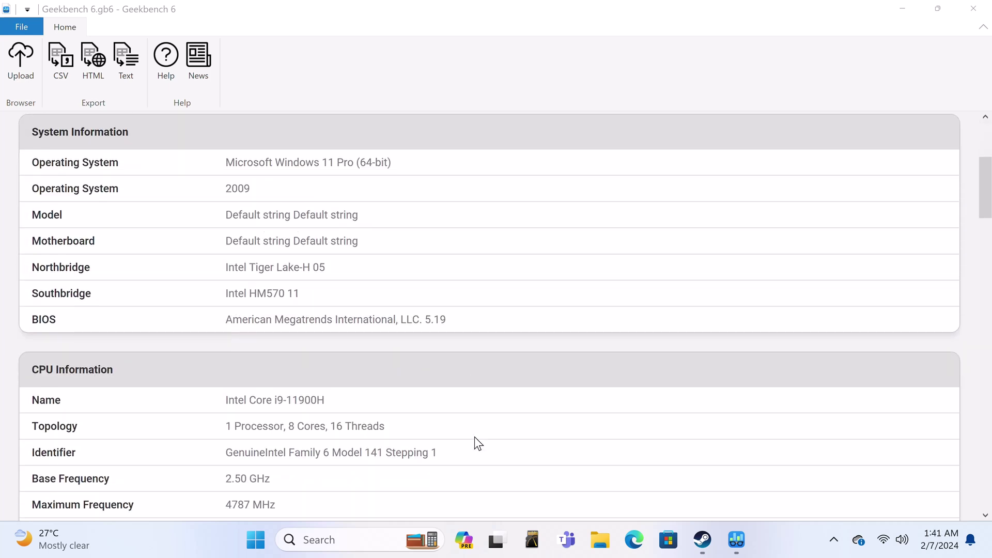
pyautogui.scroll(-1, 475, 436)
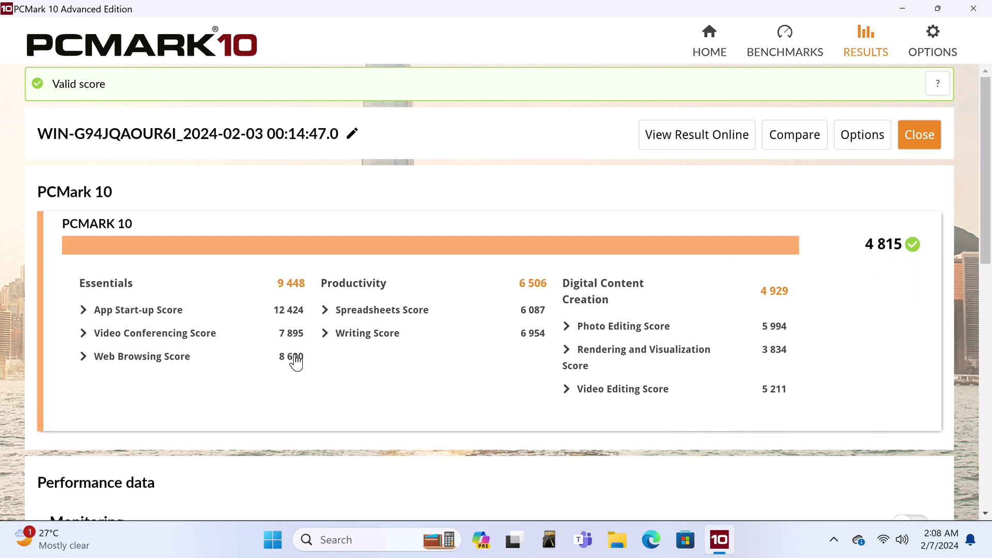
# - Expand the Web Browsing and Video Editing score breakdowns on the PCMark 10 Results page
pyautogui.click(177, 359)
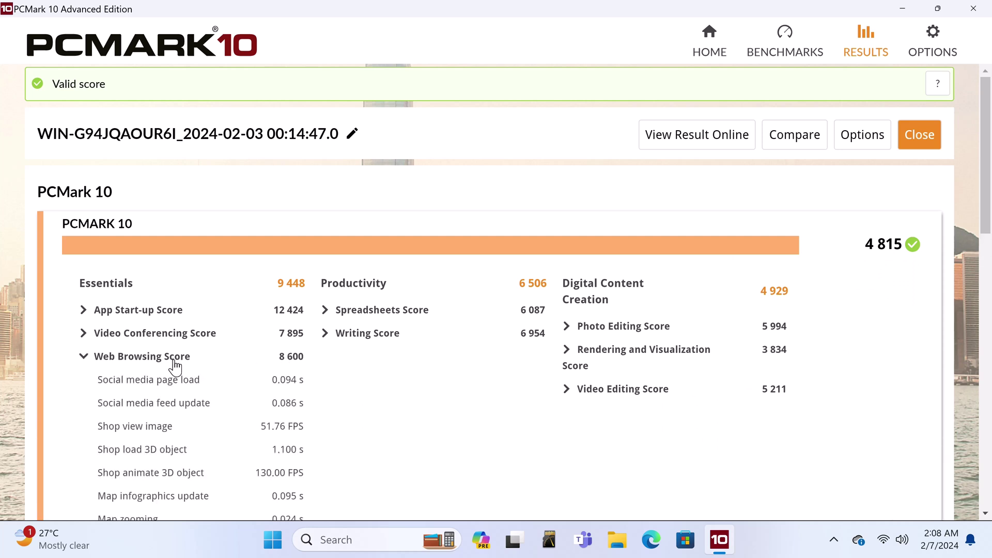
pyautogui.click(596, 389)
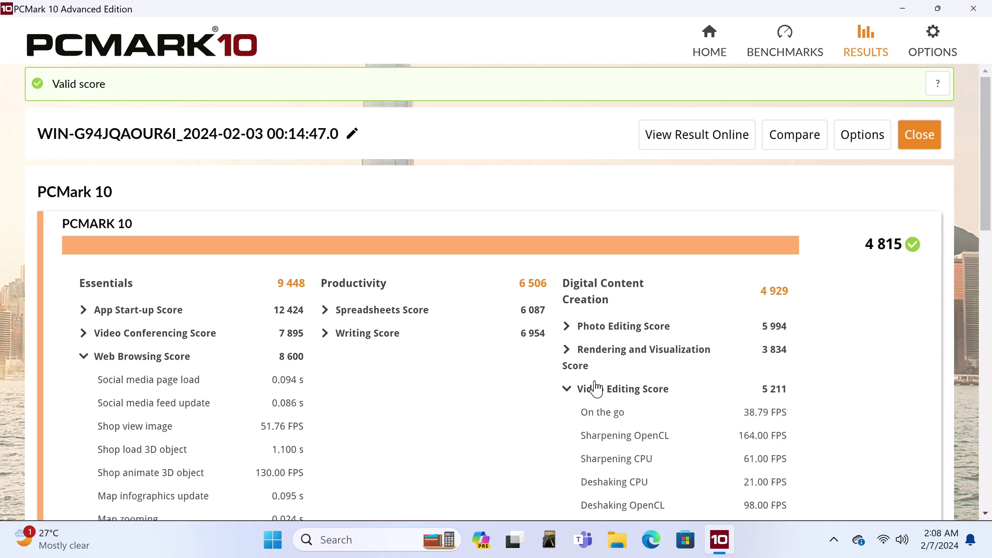
pyautogui.scroll(-1, 853, 440)
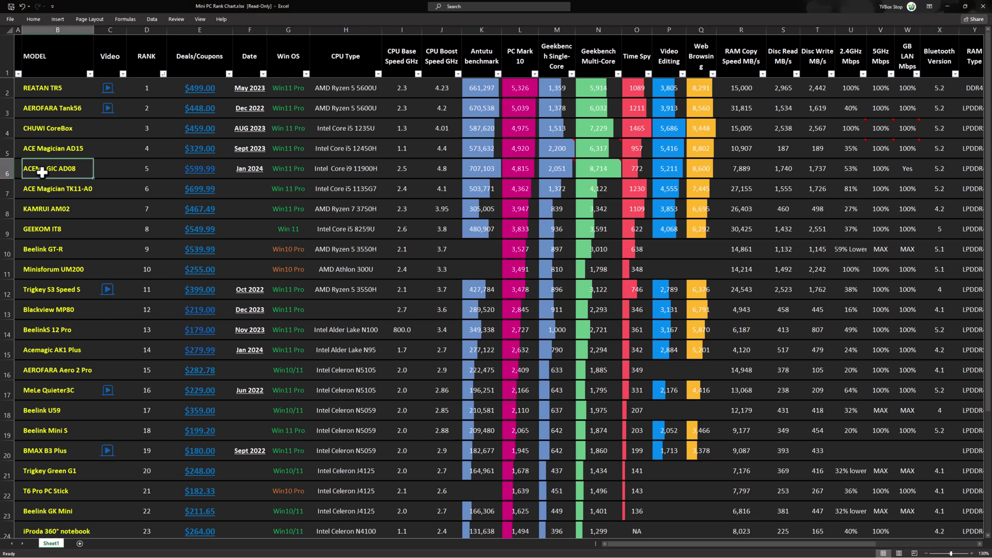
# - Highlight the AD08's rank 5, PCMark 10, Geekbench and Time Spy scores, then its whole row
pyautogui.click(149, 169)
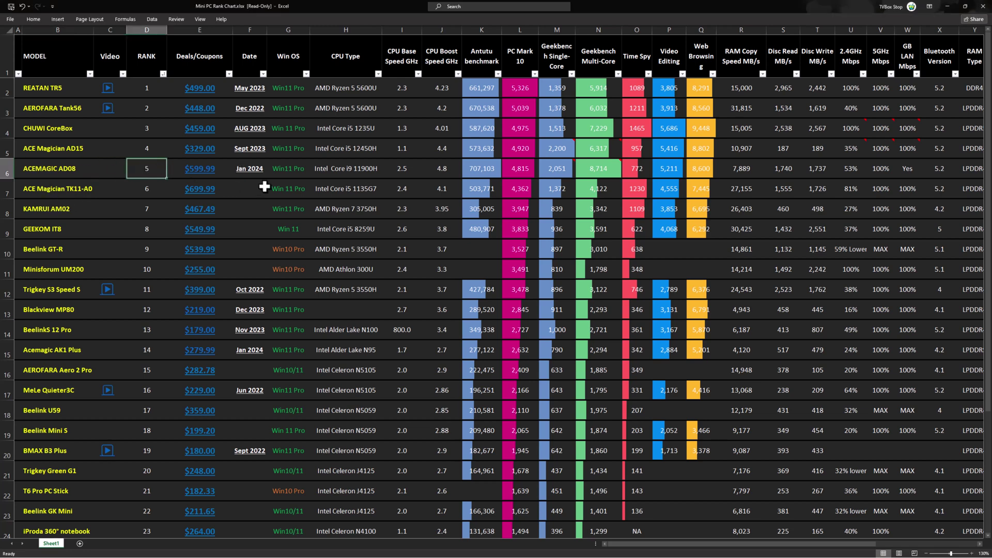
pyautogui.click(518, 171)
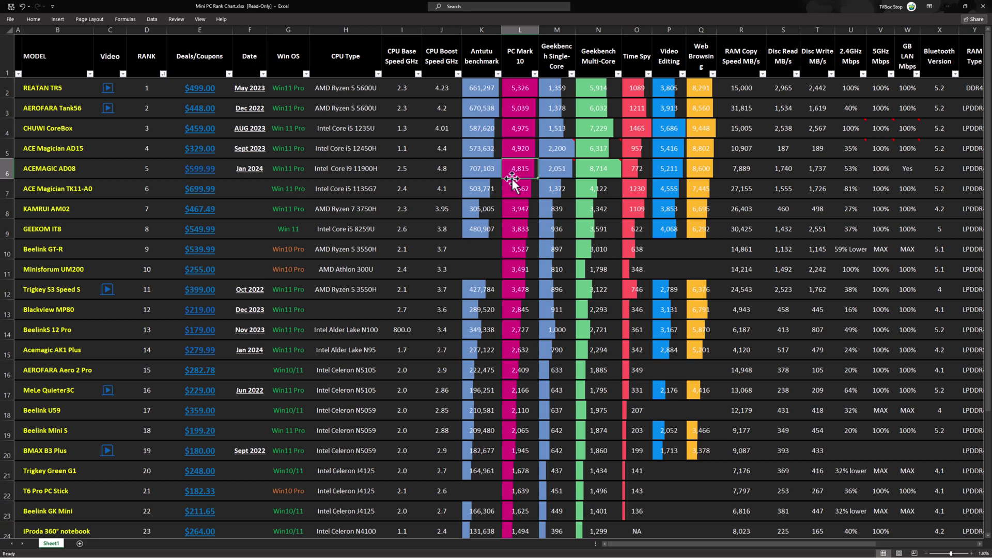
pyautogui.click(557, 169)
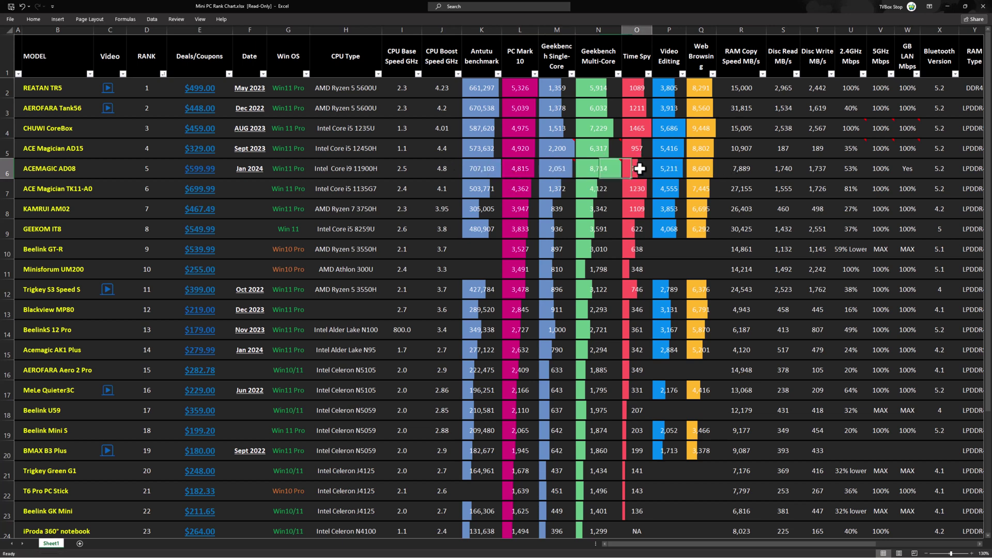
pyautogui.click(638, 170)
pyautogui.write('772')
pyautogui.click(669, 169)
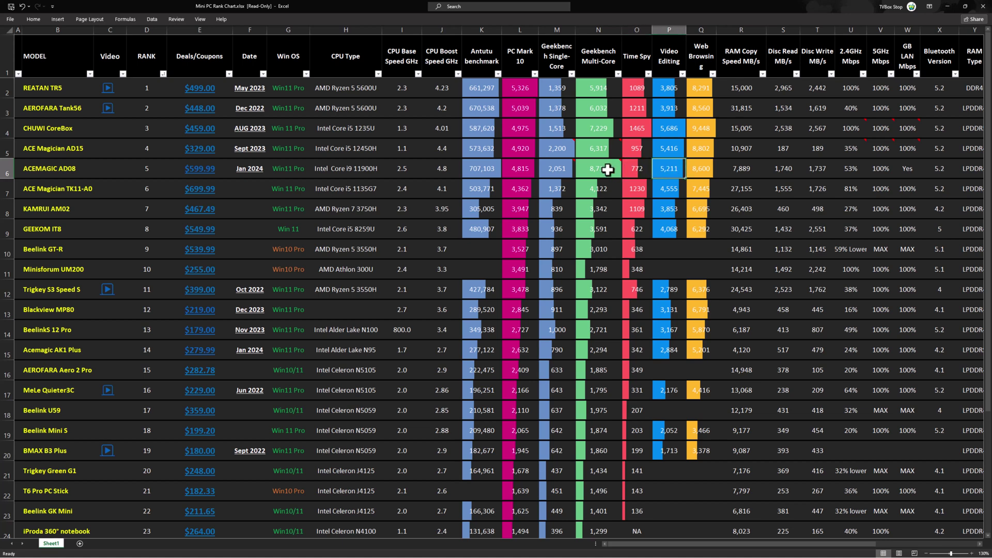
pyautogui.click(602, 167)
pyautogui.click(561, 170)
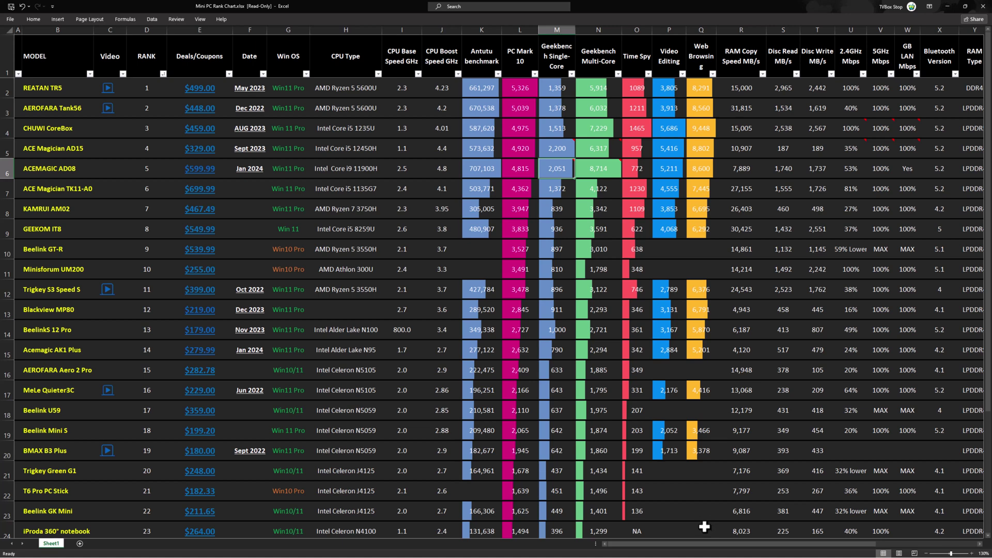
pyautogui.click(7, 168)
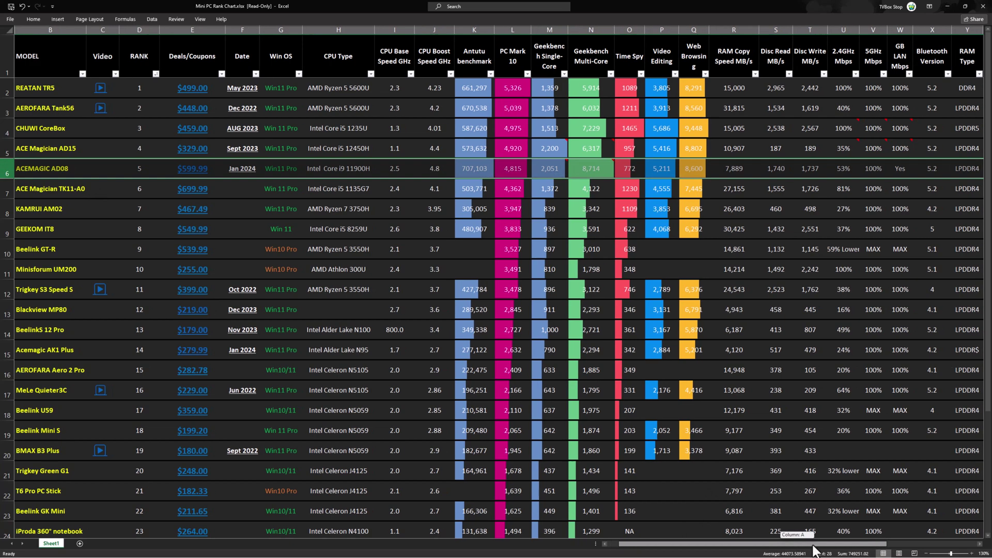
pyautogui.moveTo(800, 552); pyautogui.dragTo(884, 552)
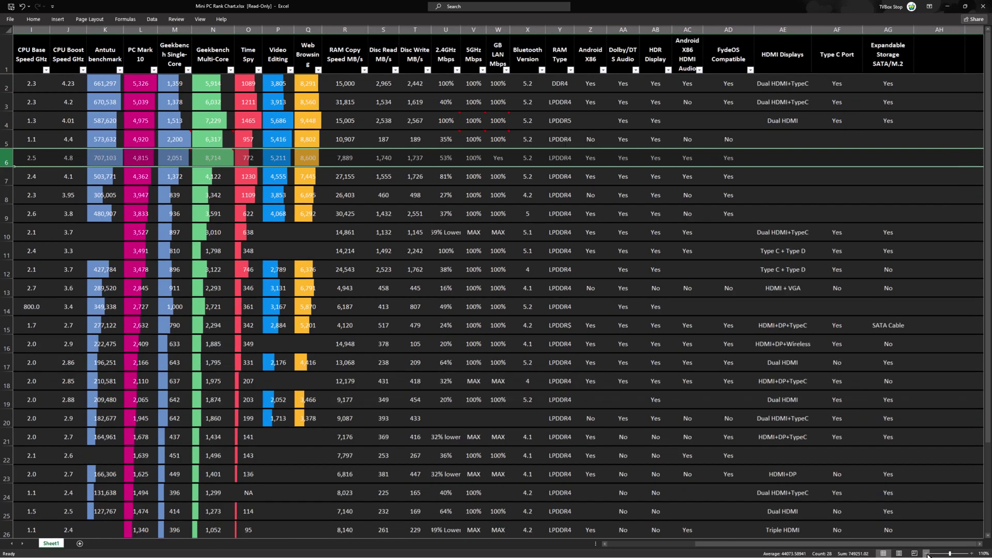
pyautogui.click(927, 554)
pyautogui.click(927, 553)
pyautogui.moveTo(880, 544); pyautogui.dragTo(801, 550)
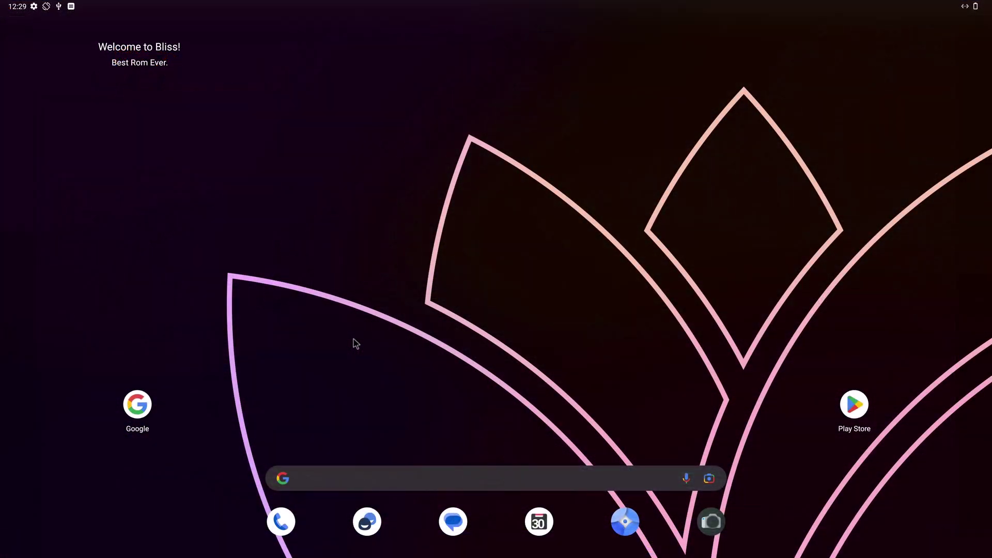
# - Open Sound & vibration in Settings from the Bliss OS app drawer
pyautogui.press('super')
pyautogui.moveTo(597, 435); pyautogui.dragTo(609, 252)
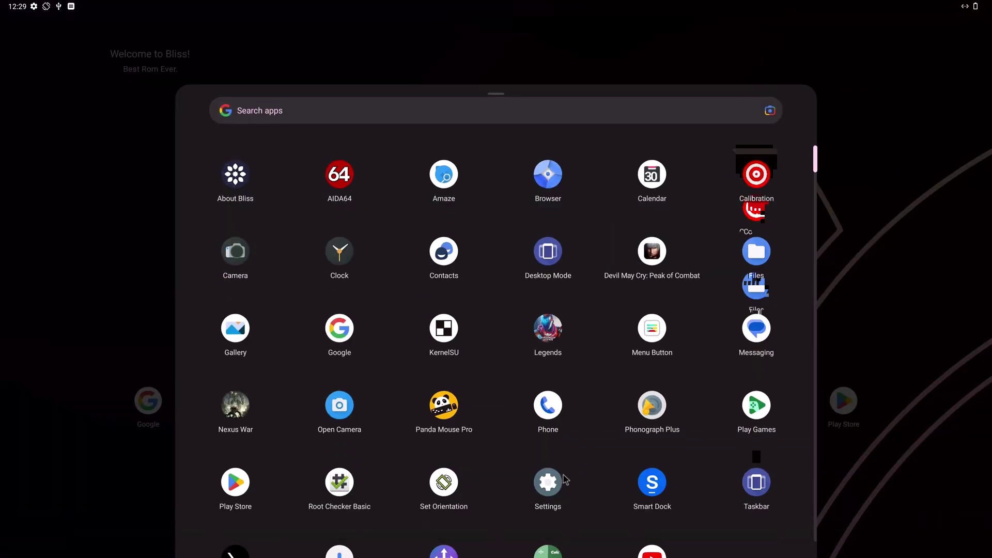
pyautogui.click(558, 482)
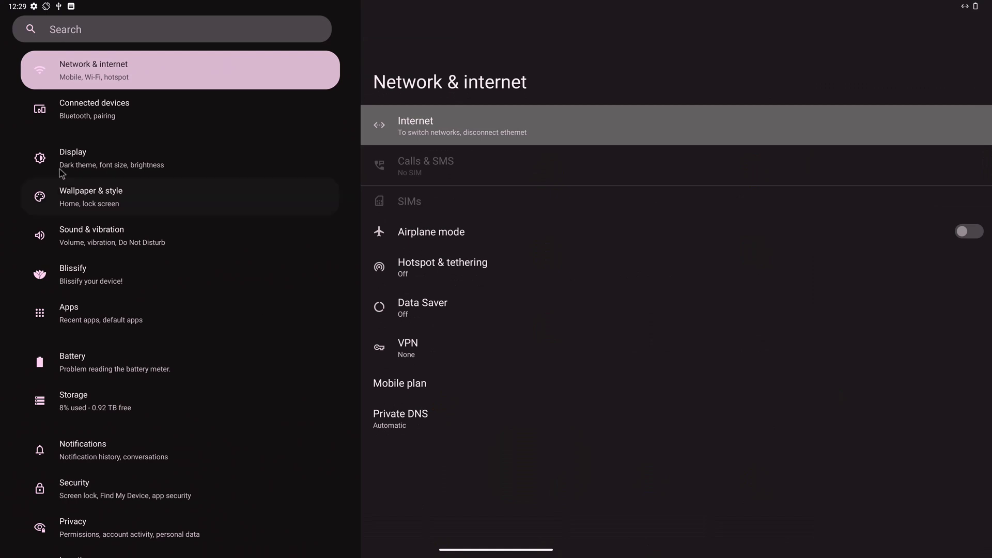
pyautogui.click(100, 235)
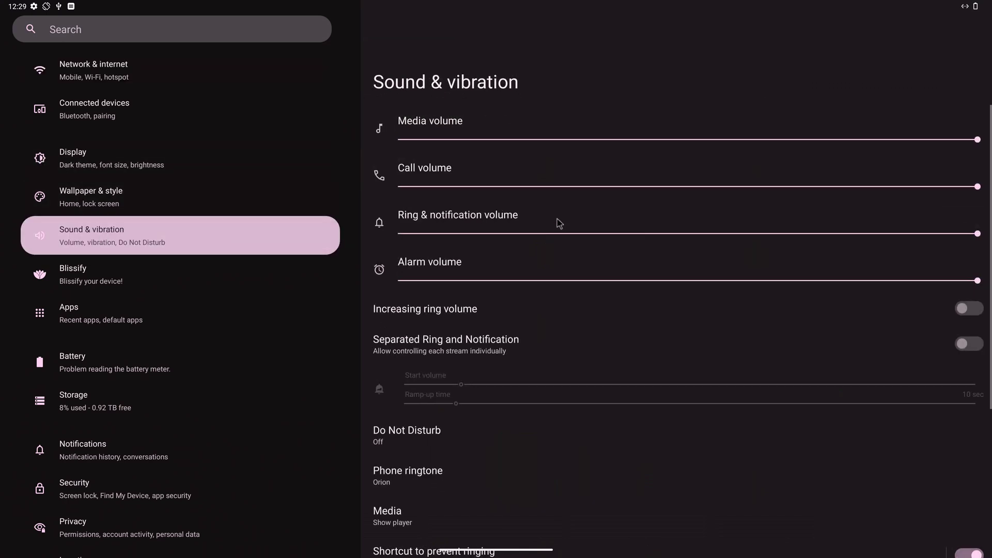
# - Try lower media volume levels, then leave the slider at maximum
pyautogui.click(857, 141)
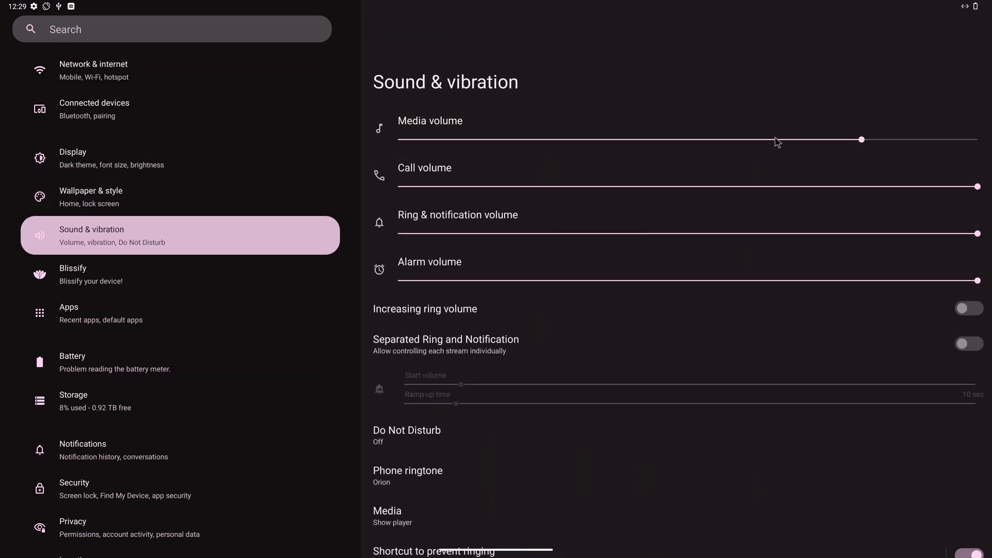
pyautogui.moveTo(777, 140); pyautogui.dragTo(745, 140)
pyautogui.click(900, 141)
pyautogui.moveTo(956, 141)
pyautogui.mouseDown()
pyautogui.moveTo(589, 140)
pyautogui.moveTo(978, 141)
pyautogui.mouseUp()
pyautogui.click(939, 140)
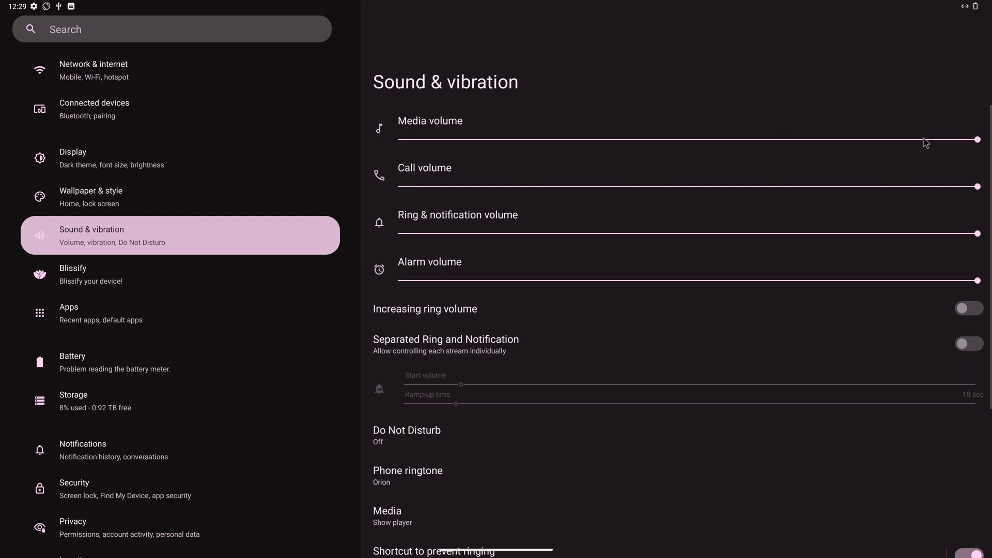
pyautogui.click(977, 140)
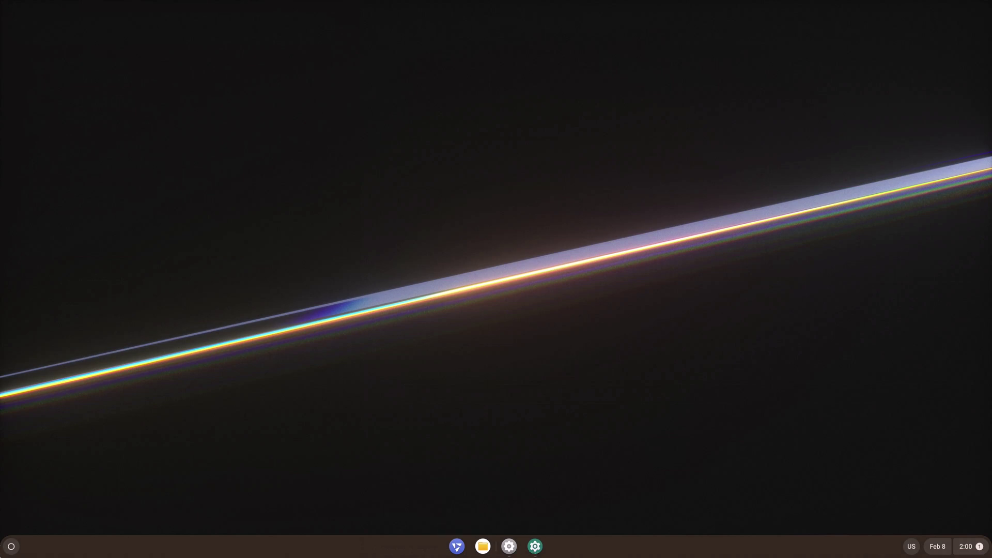
# - Bring up the Android About device and About FydeOS windows from the shelf
pyautogui.click(13, 547)
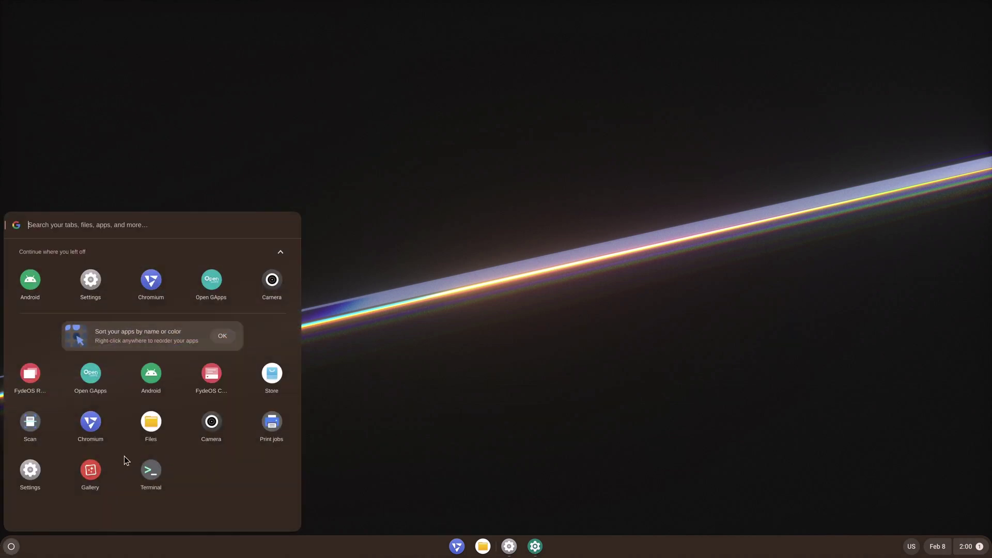
pyautogui.click(232, 337)
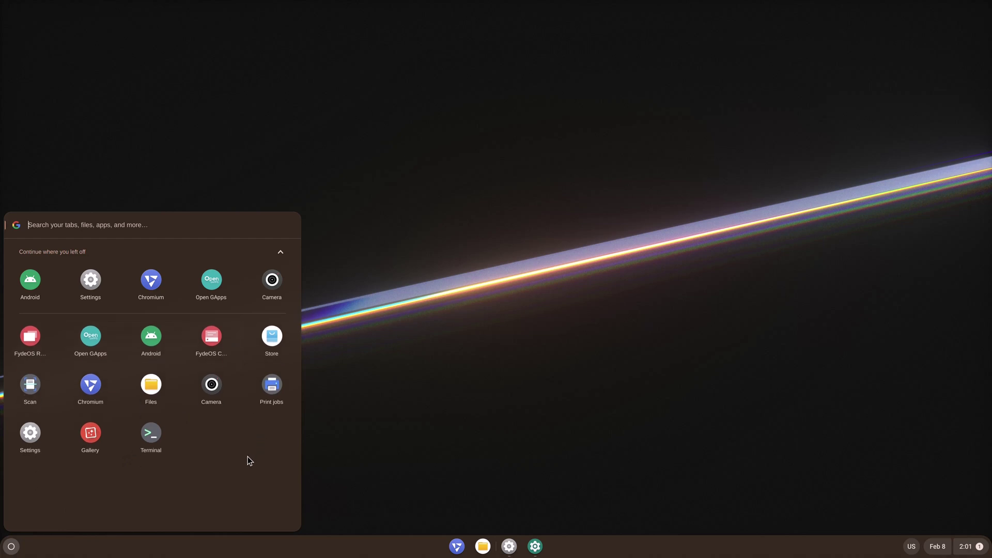
pyautogui.click(536, 546)
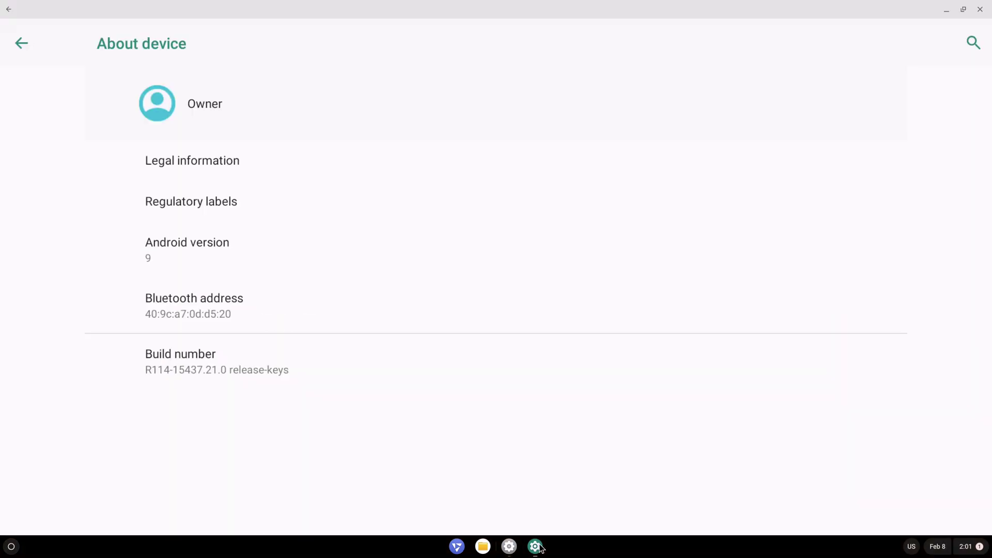
pyautogui.click(509, 547)
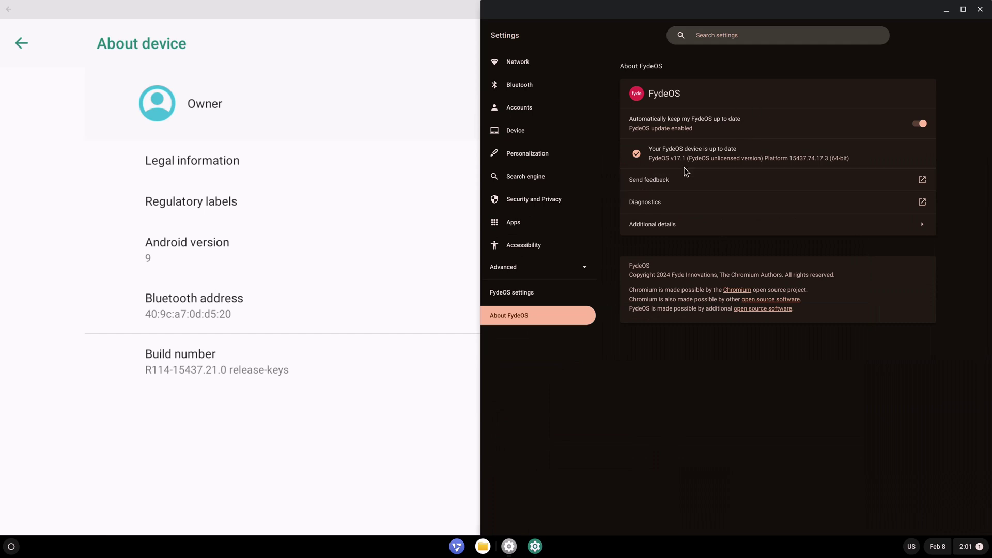
pyautogui.click(292, 283)
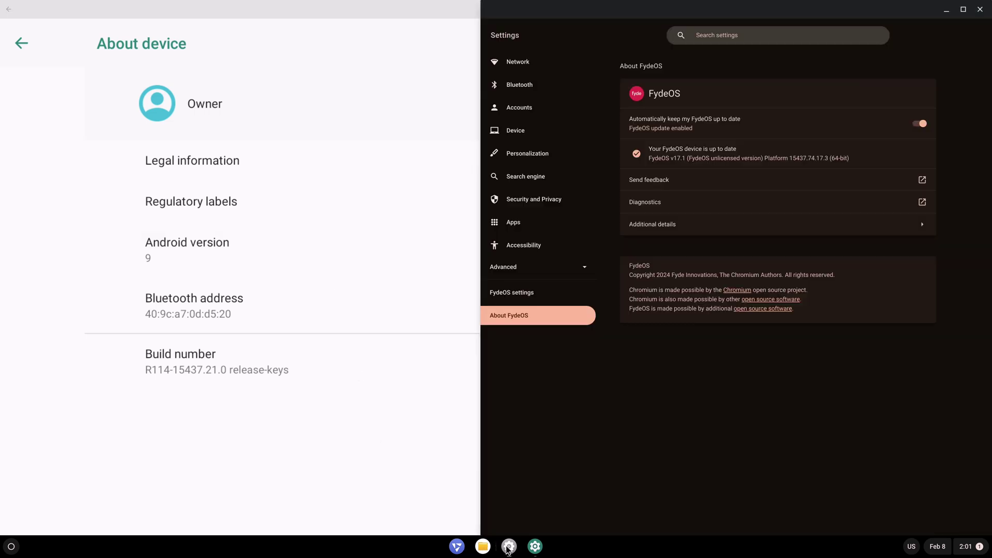
pyautogui.click(508, 547)
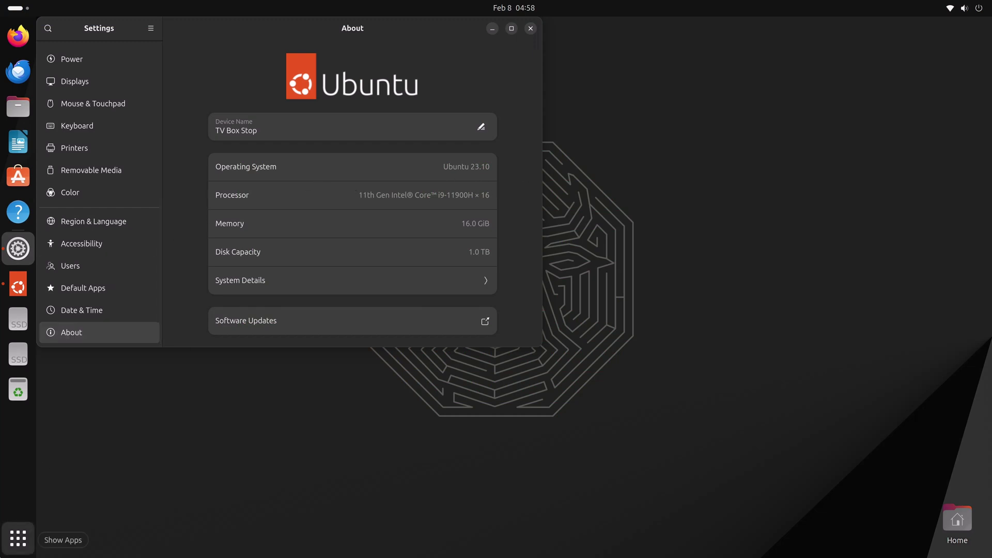
# - Show Ubuntu's installed-applications grid from the dock's Show Apps button
pyautogui.click(18, 538)
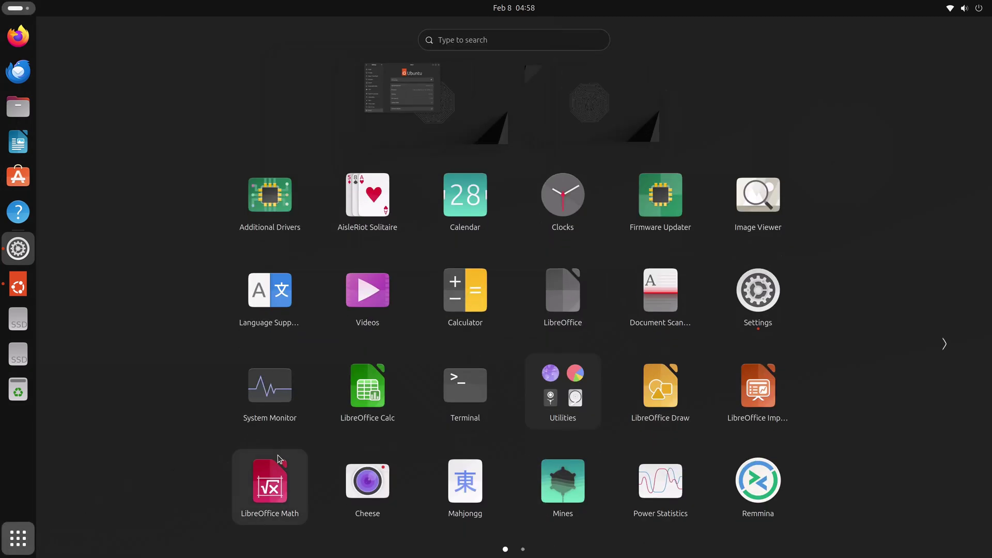